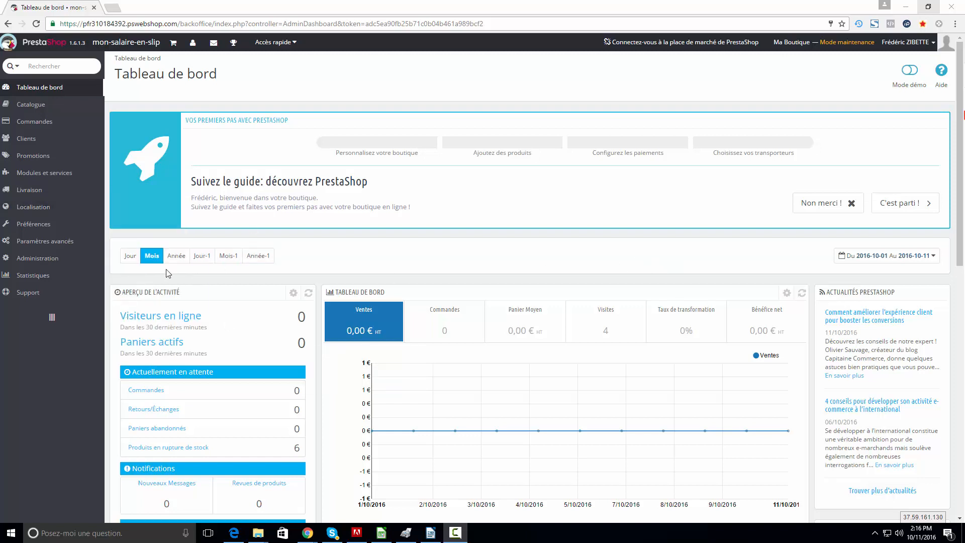
Update the Virement bancaire and Chèque modules from the list of active payment modules
mouse_move(65, 176)
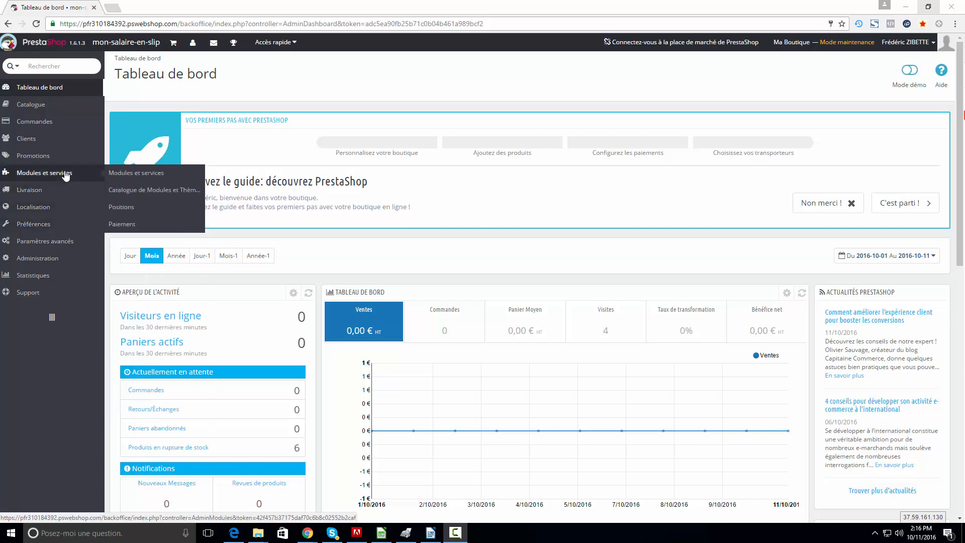
click(121, 226)
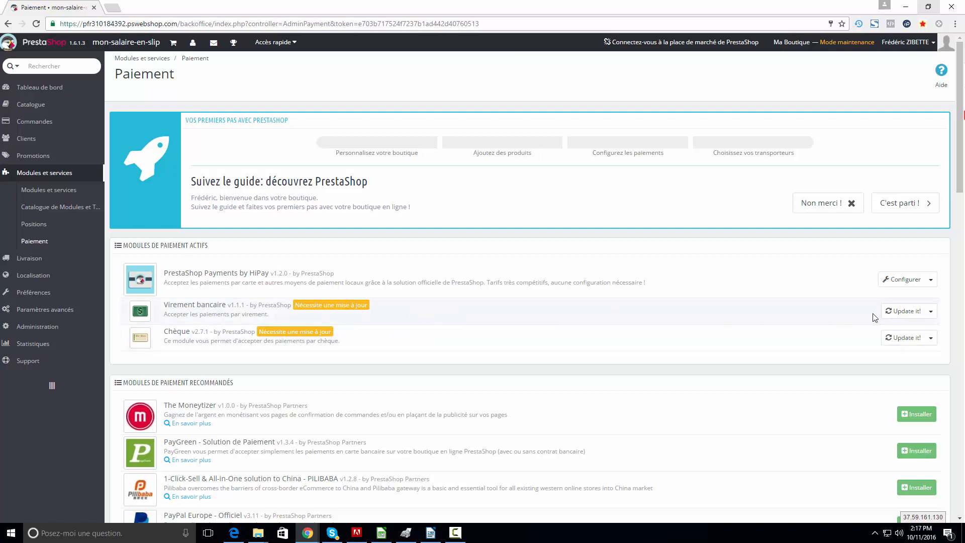
click(902, 312)
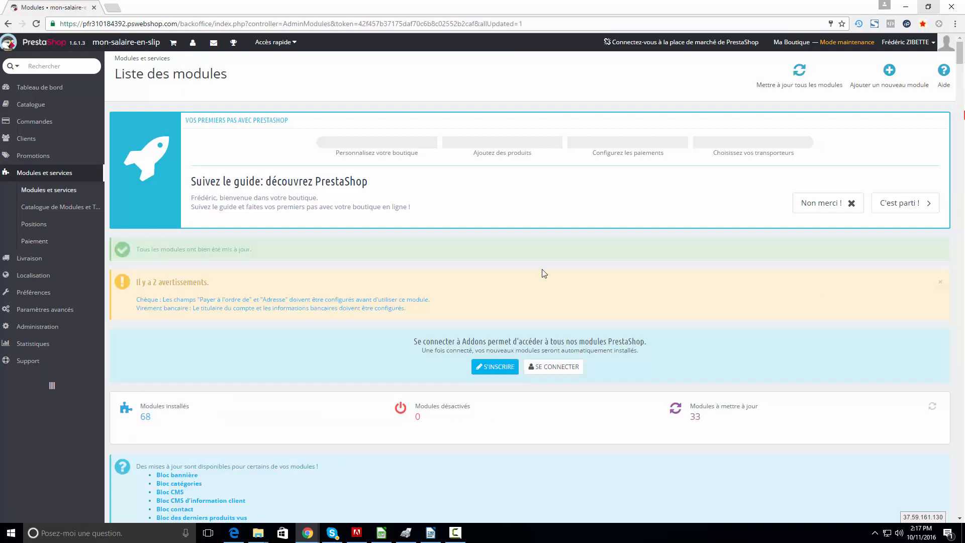
click(53, 242)
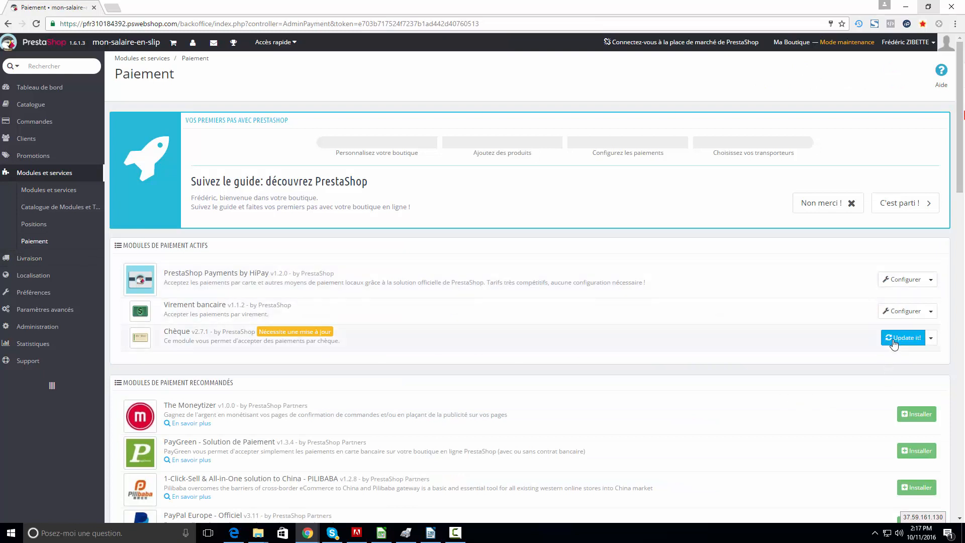
click(894, 343)
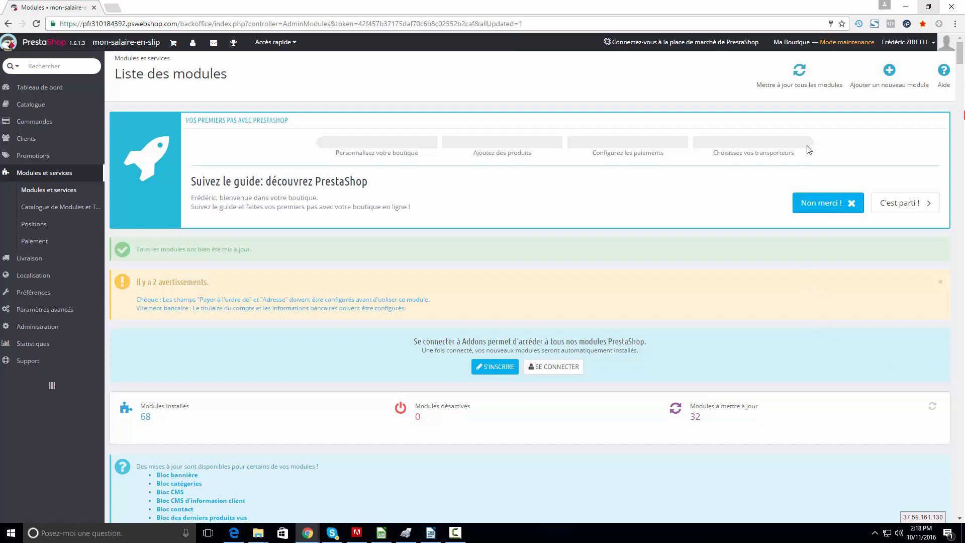
Update all remaining modules and dismiss the getting-started guide
click(802, 76)
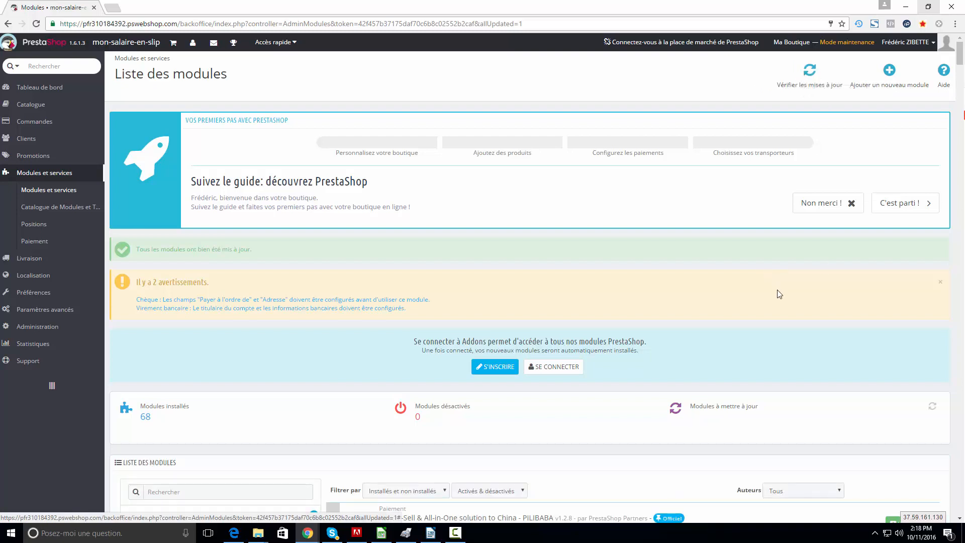
click(850, 203)
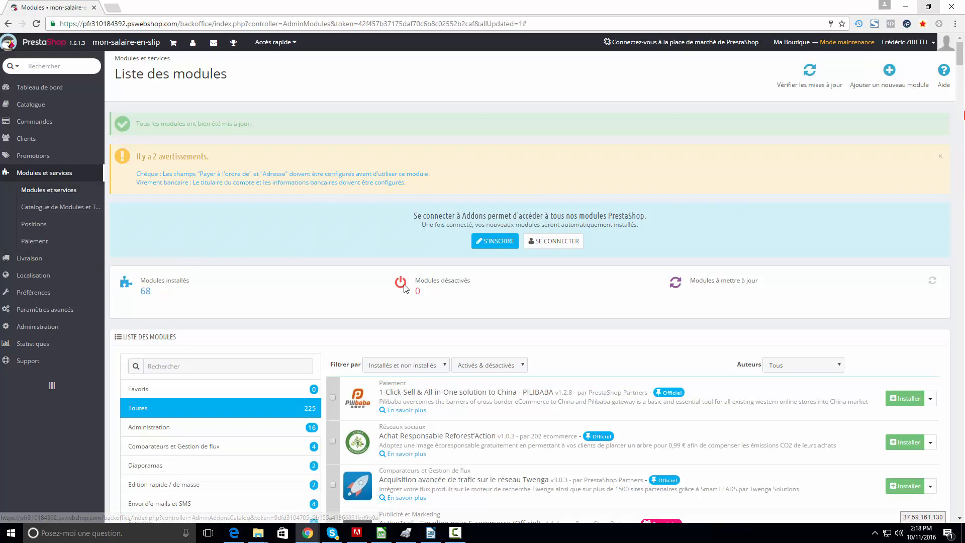
scroll(431, 354, down, 20)
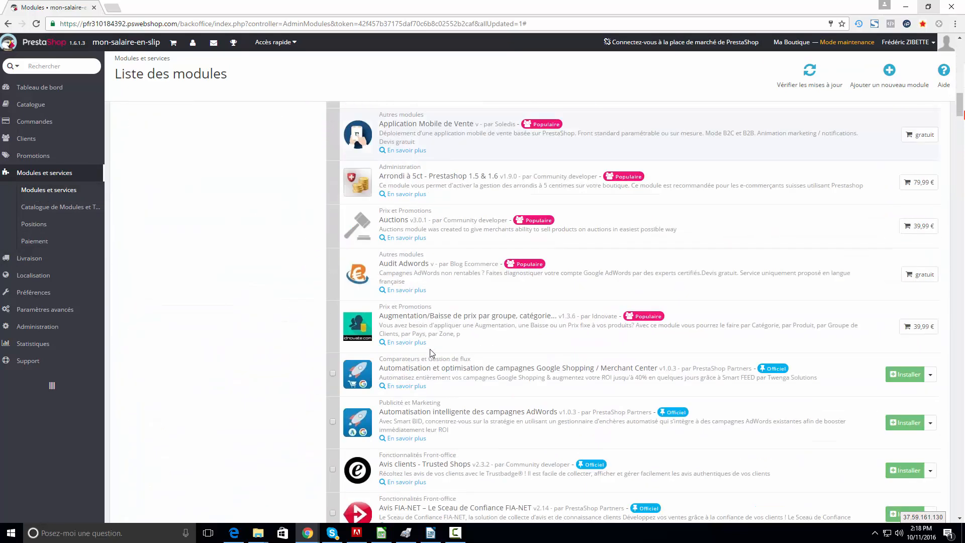
scroll(431, 354, down, 5)
scroll(431, 354, up, 20)
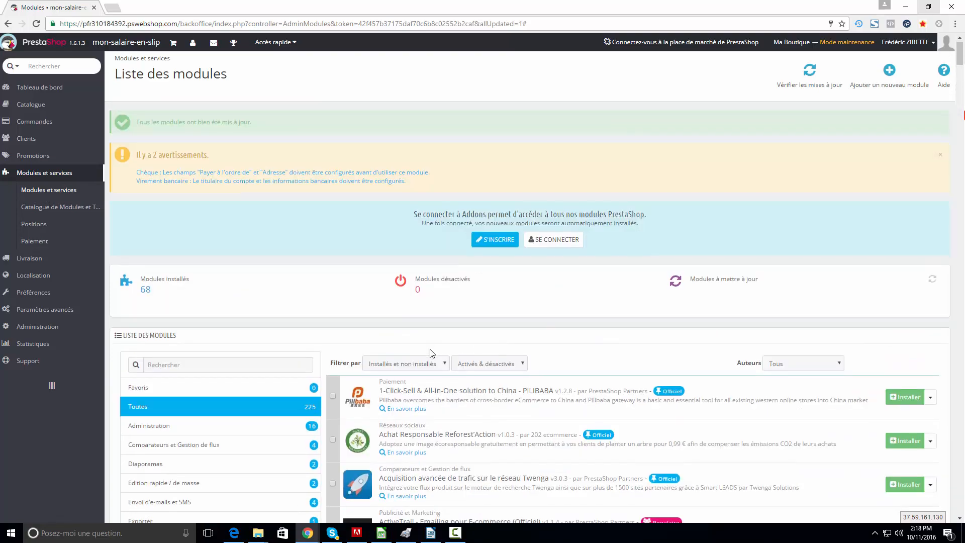
scroll(429, 352, down, 20)
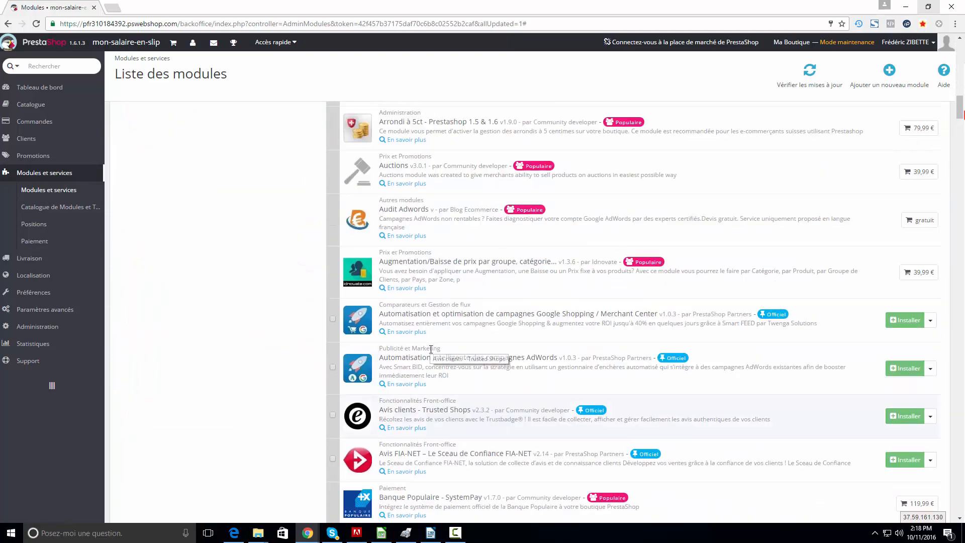
scroll(431, 348, up, 20)
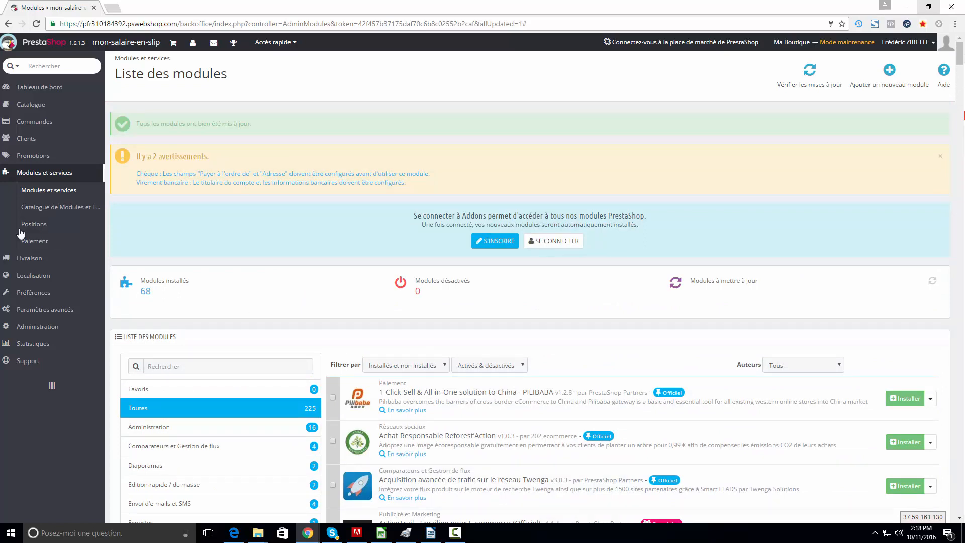
Install the PayPal Europe - Officiel module from the recommended payment modules
click(35, 241)
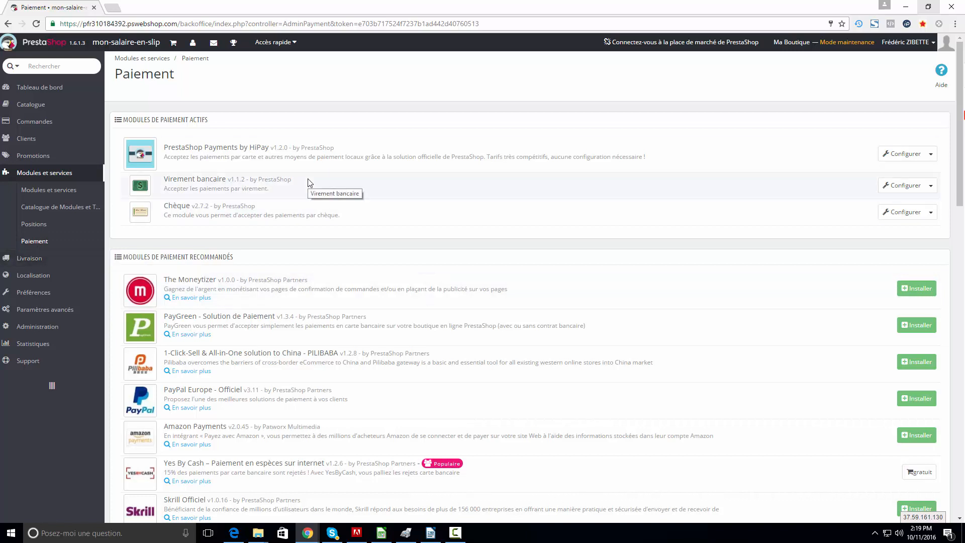
drag(301, 181, 163, 183)
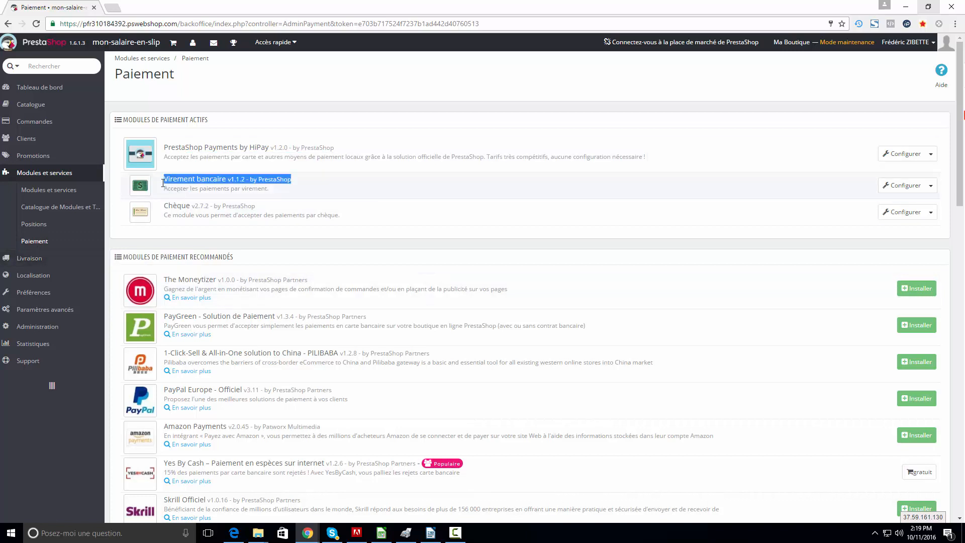
drag(258, 207, 167, 210)
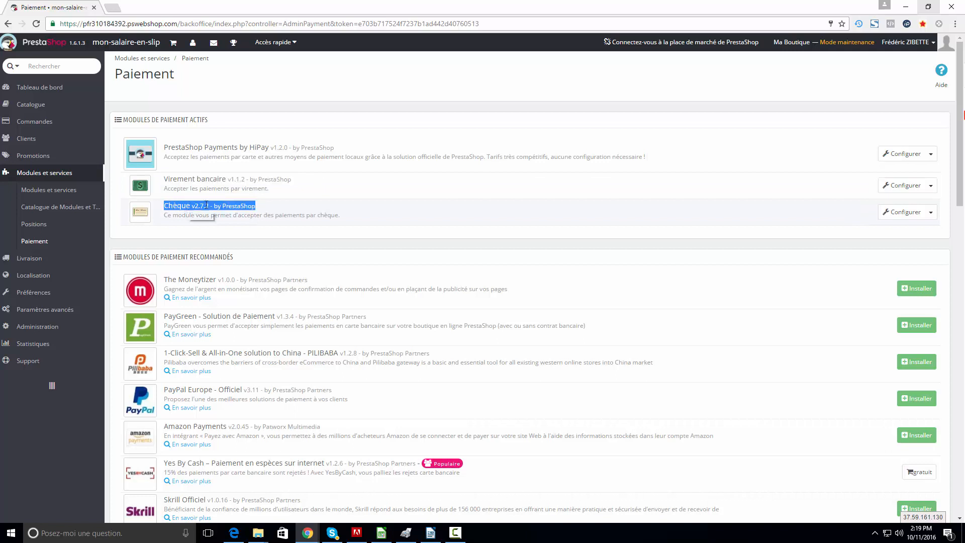
click(243, 204)
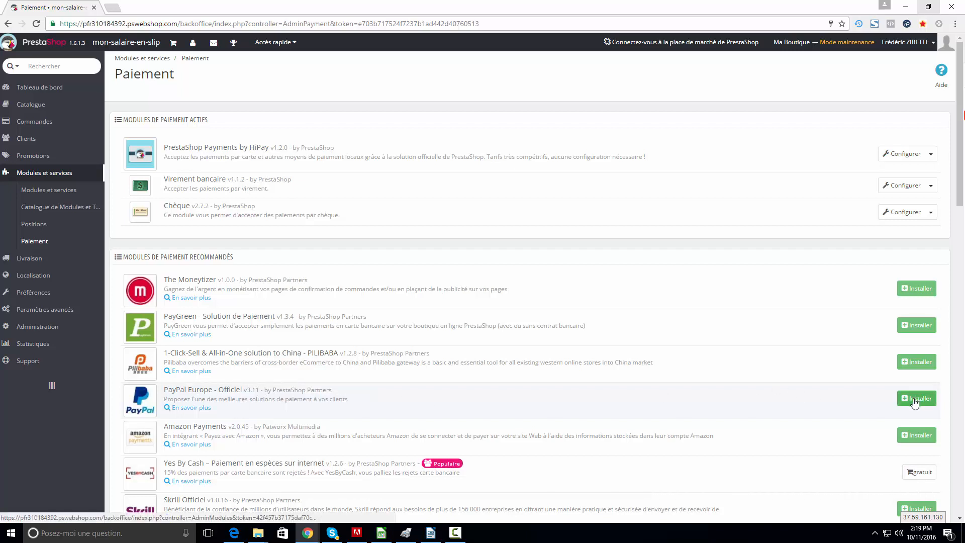
click(913, 398)
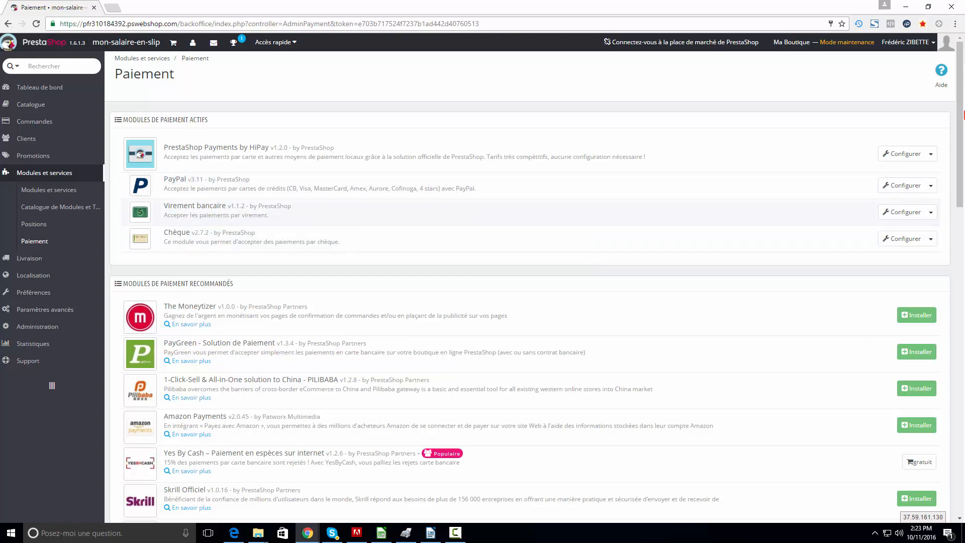
mouse_move(31, 104)
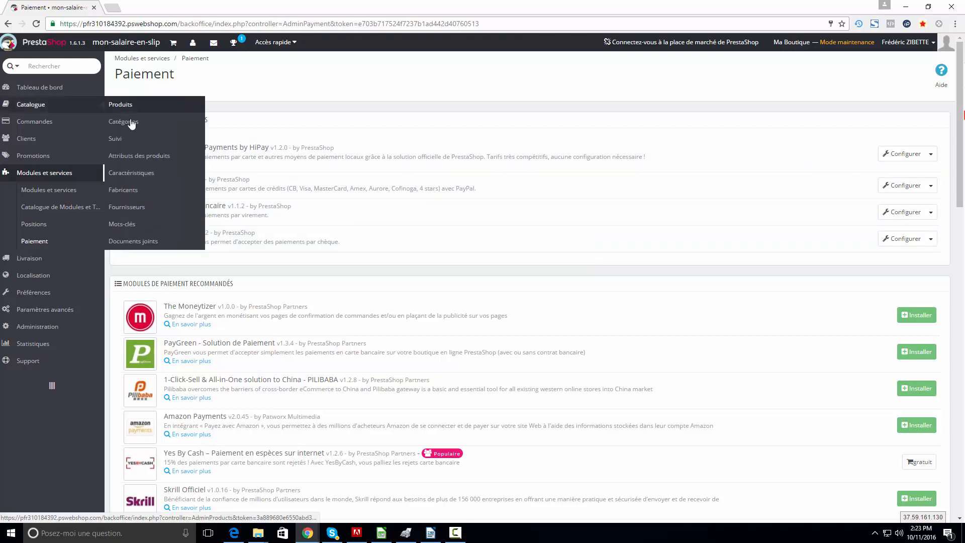
drag(213, 123, 160, 121)
click(178, 124)
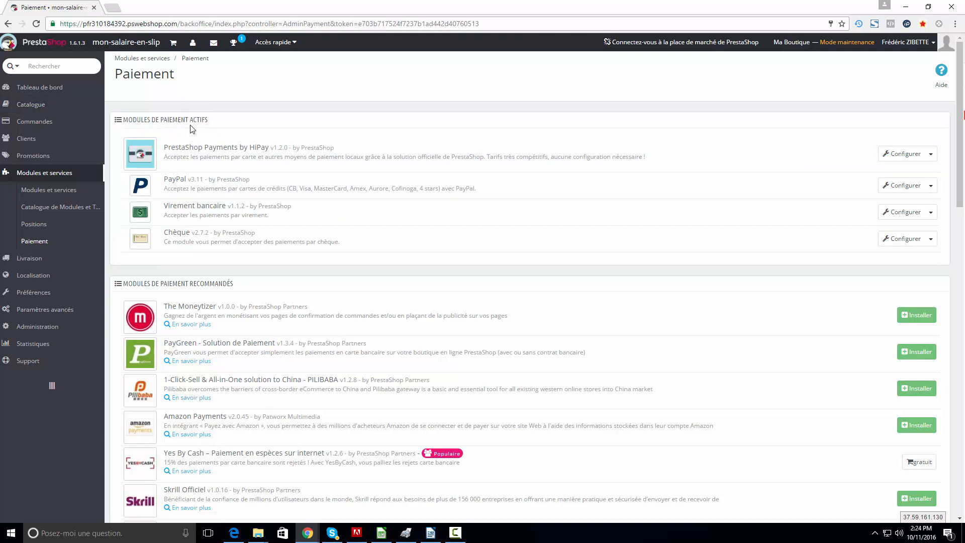
Configure the Chèque module with the payee's name and postal address, save it, and return to the payment modules
click(895, 242)
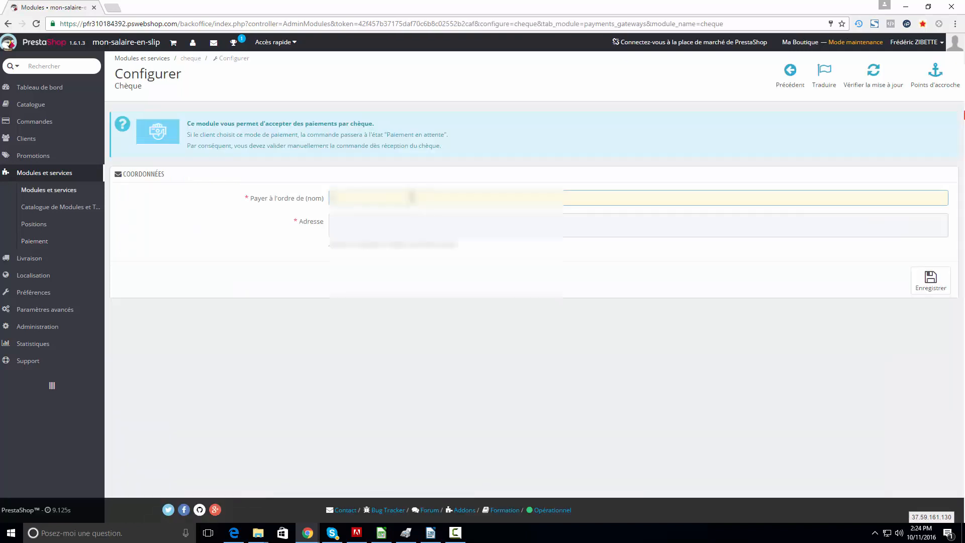
click(411, 197)
text(Frédér)
key(Tab)
text(12)
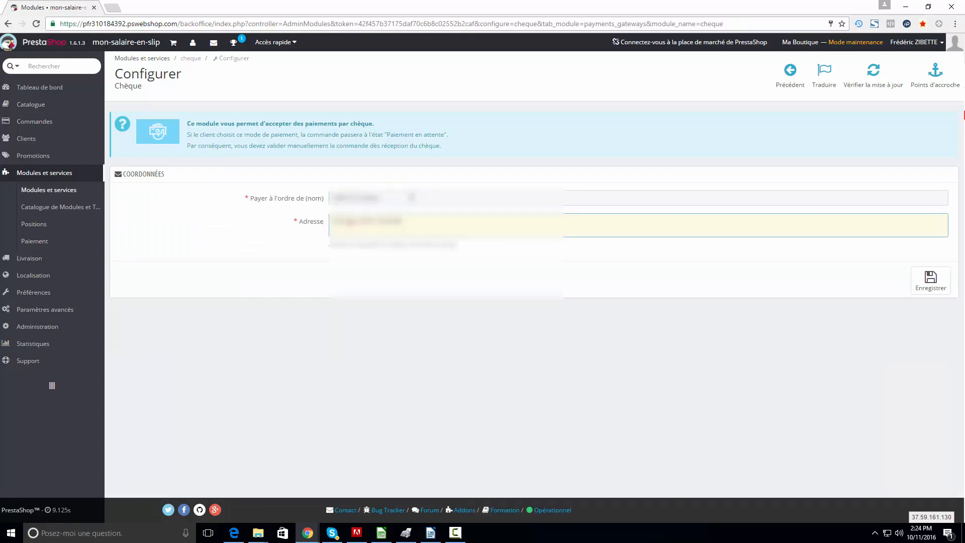
text([unreadable])
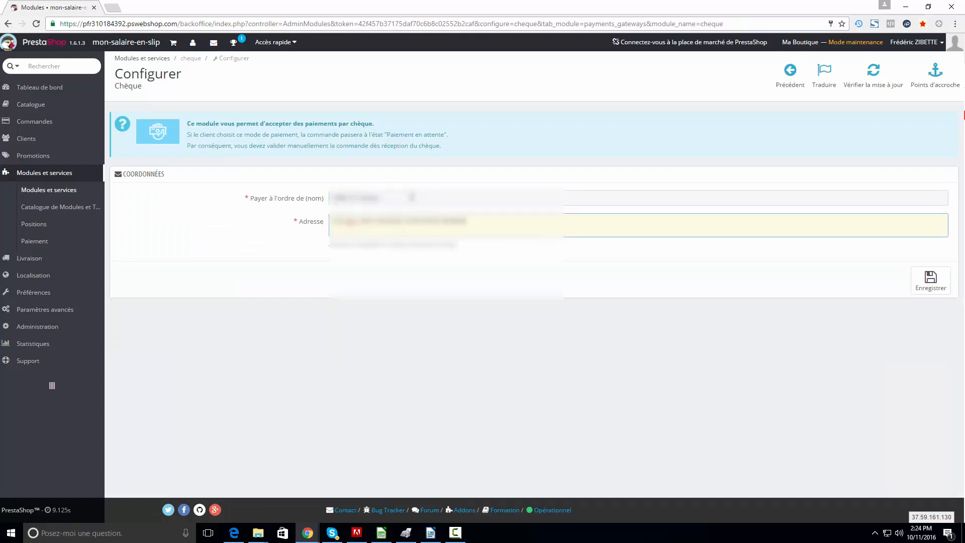
click(927, 283)
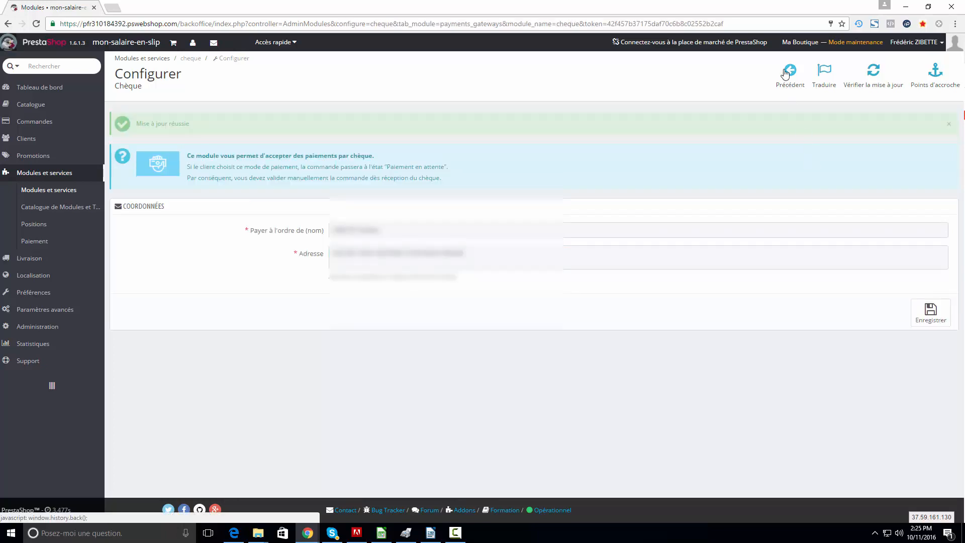
click(789, 72)
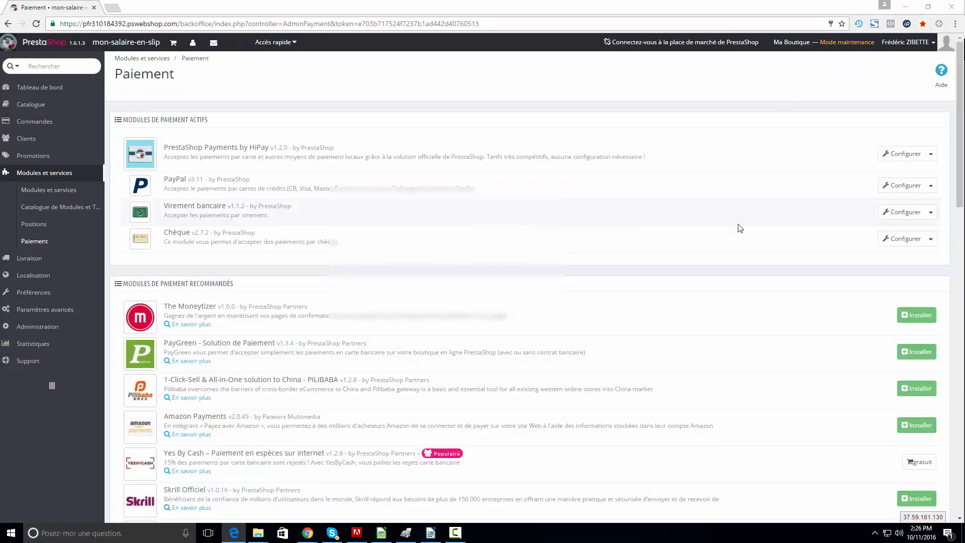
Configure the Virement bancaire module with the account holder's name, bank account details and bank address, and save it
click(888, 218)
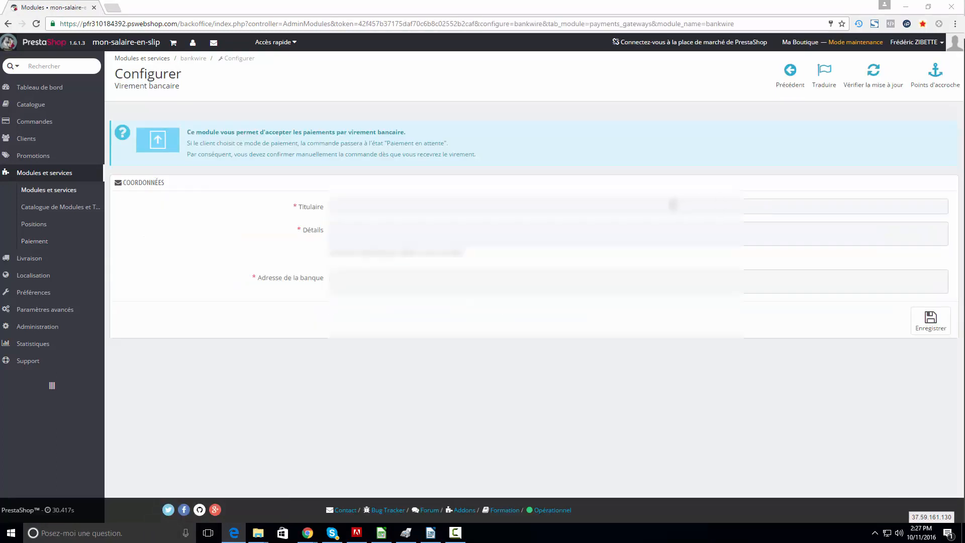
click(673, 204)
key(ctrl+v)
click(400, 278)
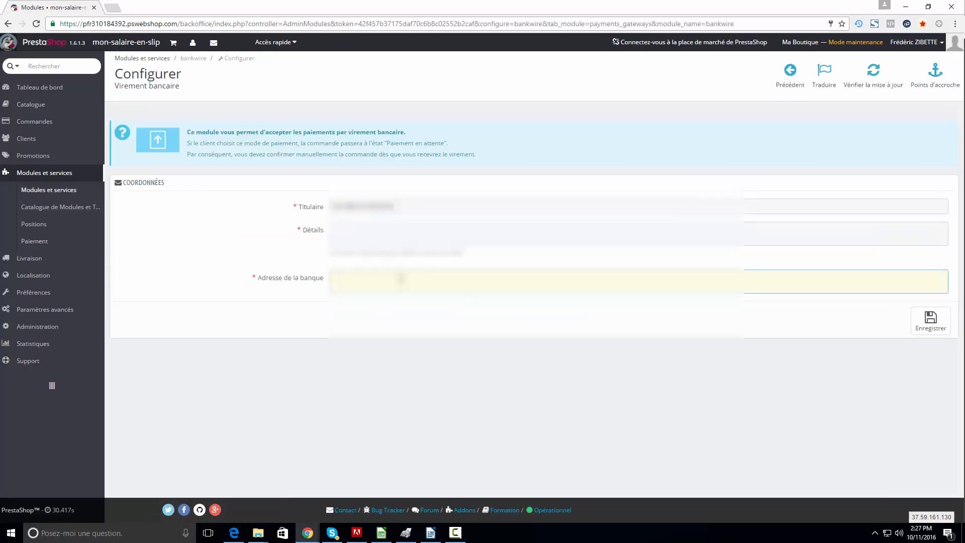
text(*****)
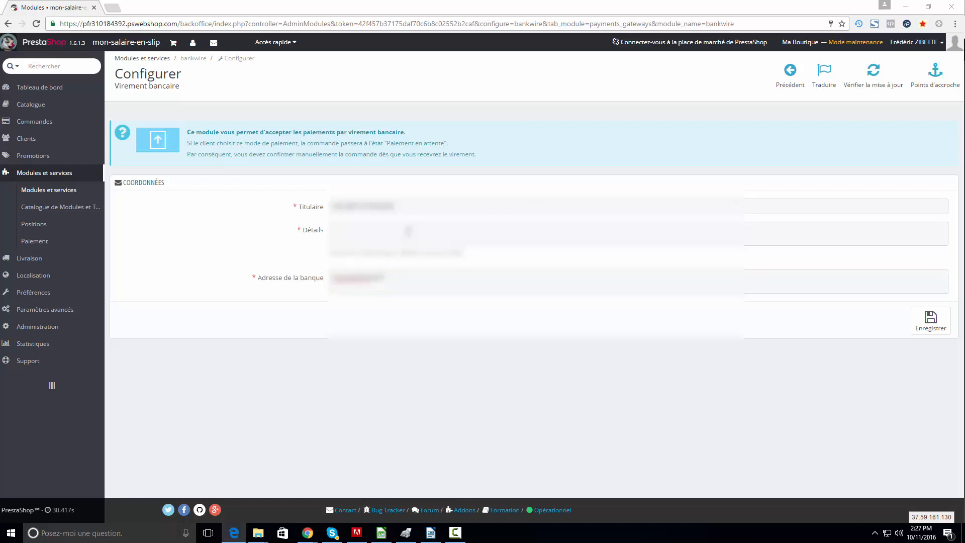
click(407, 231)
key(ctrl+v)
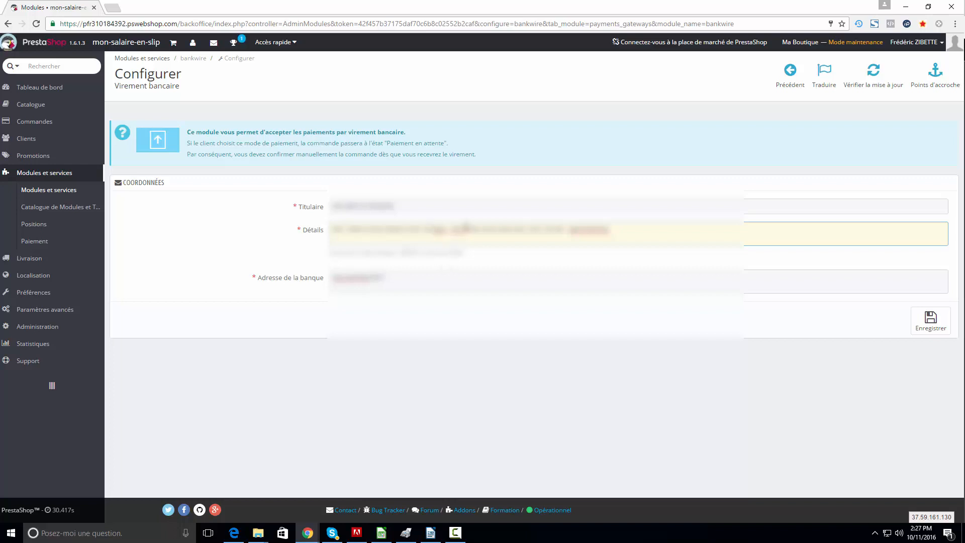
click(927, 326)
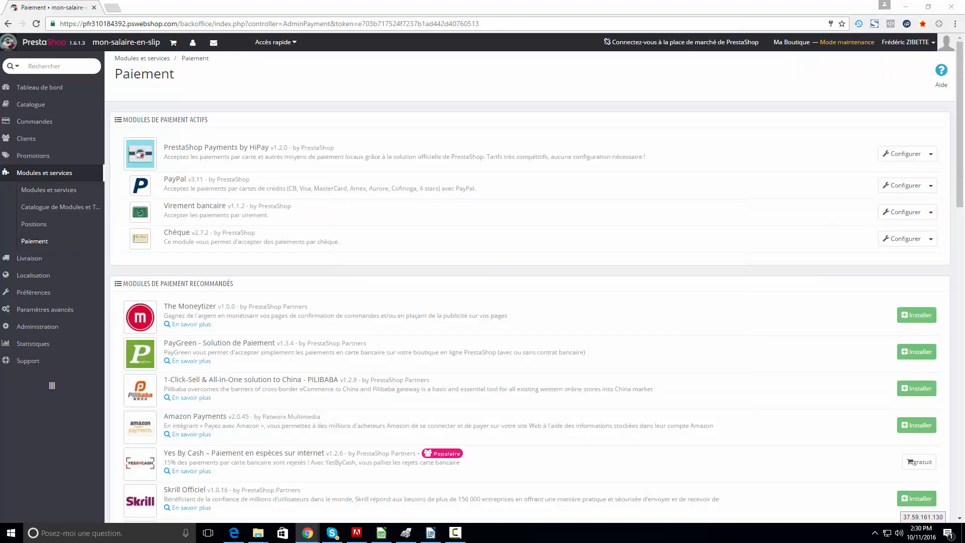
Deactivate the PrestaShop Payments by HiPay module and return to the payment modules
click(931, 154)
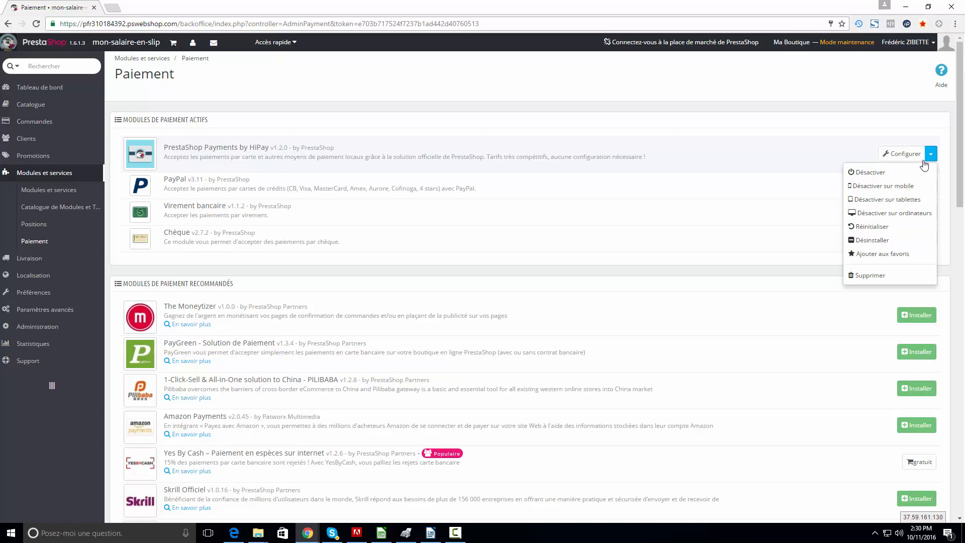
click(856, 173)
click(54, 241)
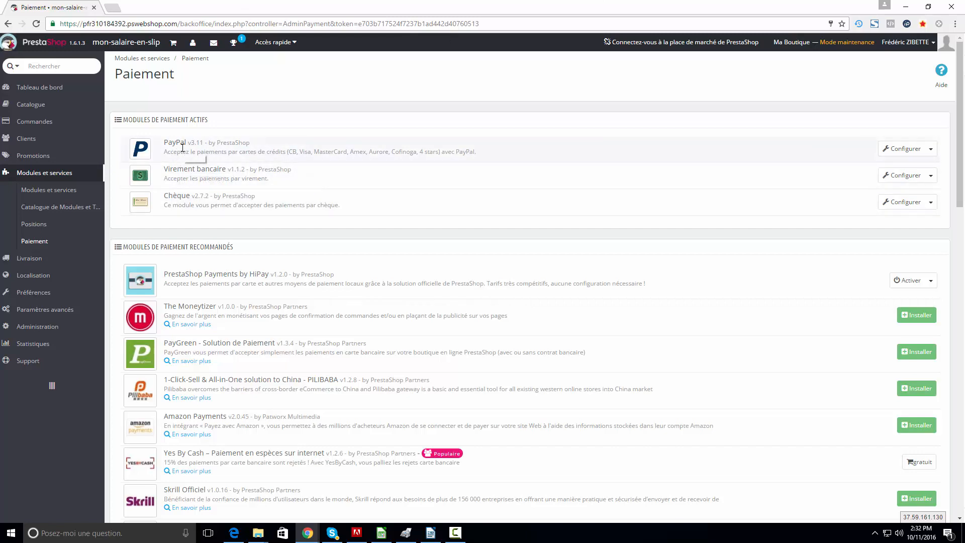
Open the PayPal module's configuration and answer Oui to already having a professional PayPal account, keeping the PayPal Intégral solution
click(902, 149)
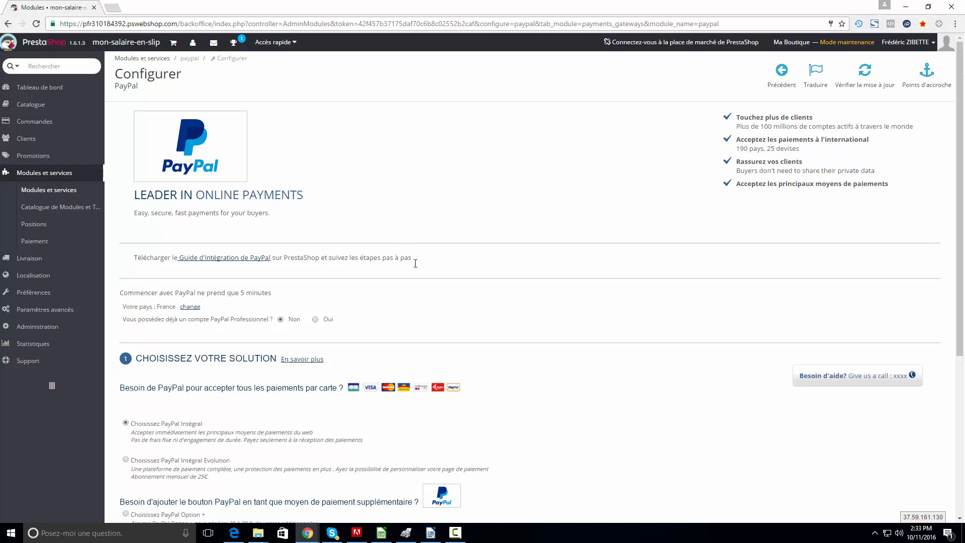
click(315, 321)
scroll(316, 324, down, 2)
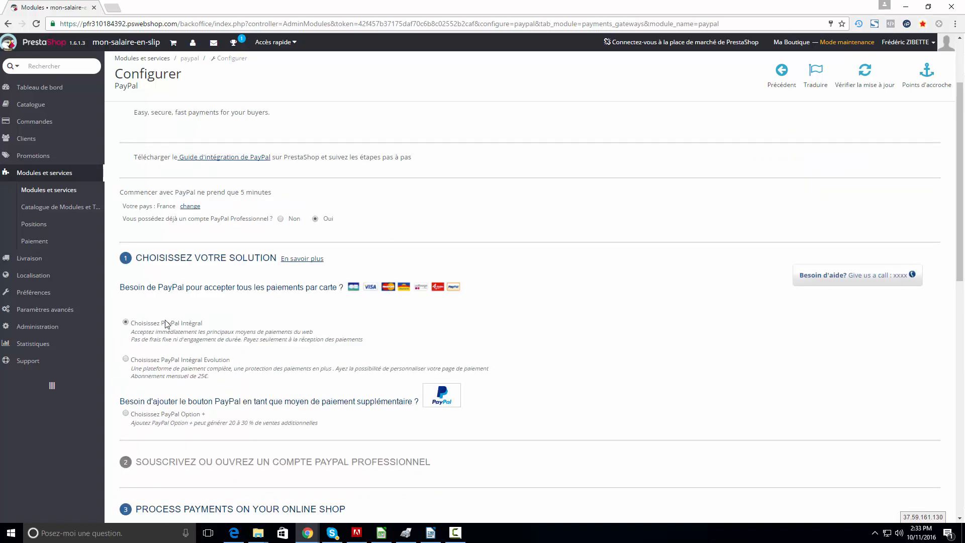
drag(165, 324, 198, 316)
click(230, 320)
Request the PayPal API credentials for the shop and log in to the PayPal account with the prefilled credentials
scroll(296, 320, down, 4)
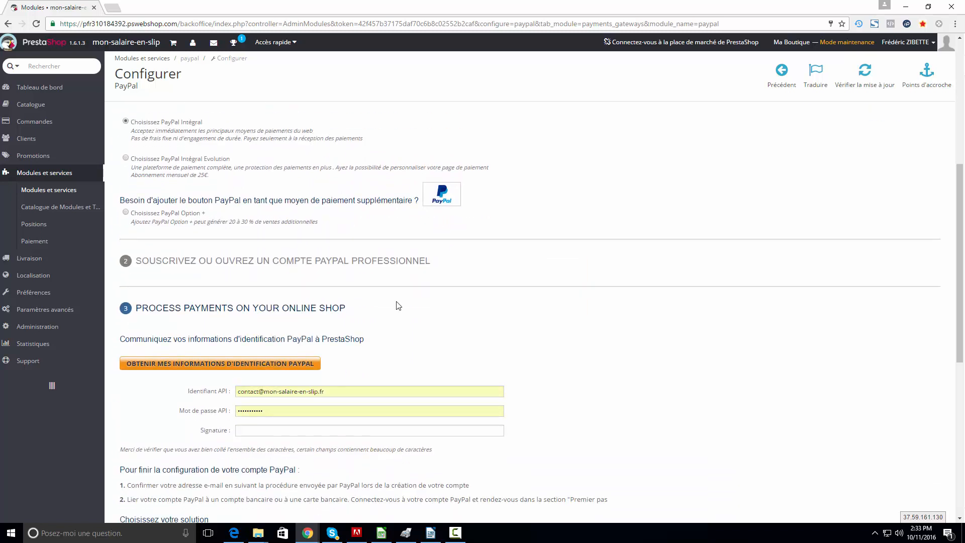
click(274, 365)
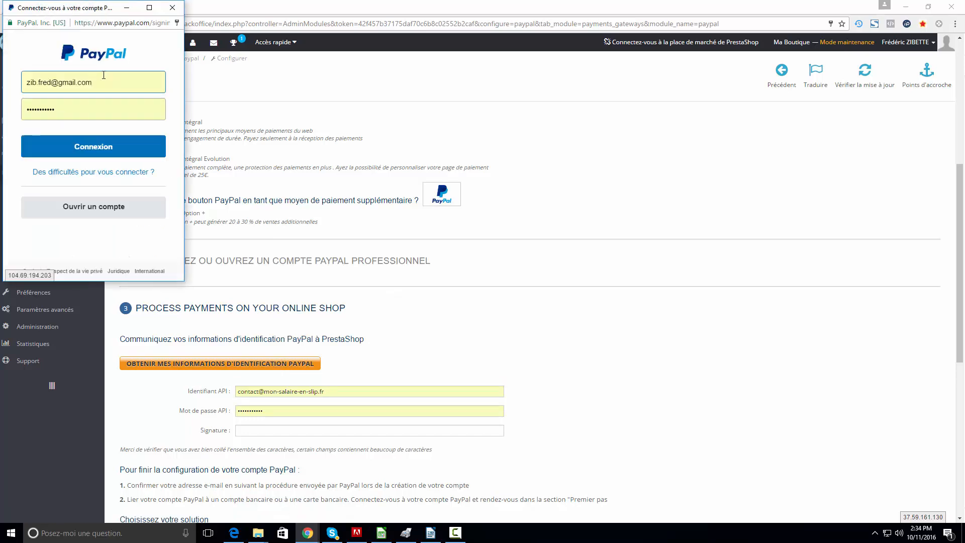
click(108, 150)
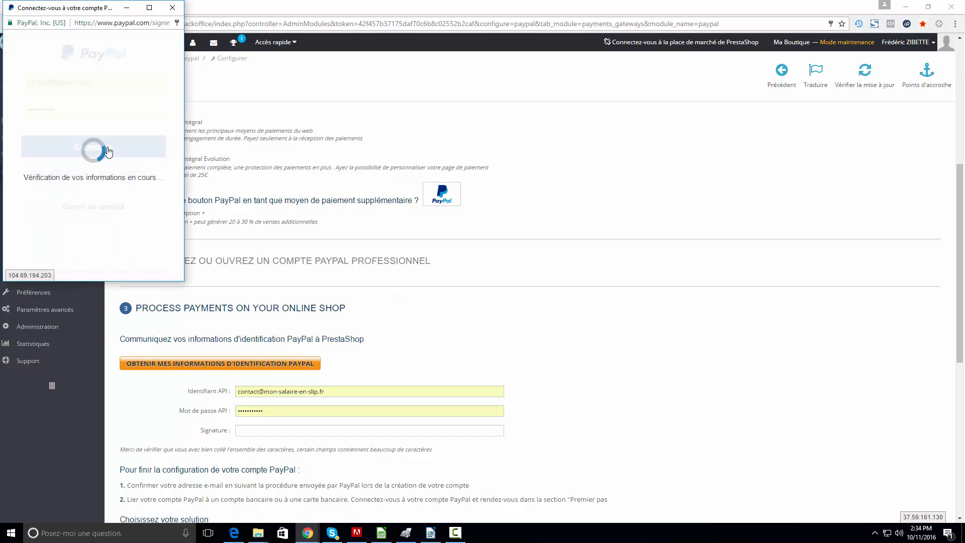
Reveal the PayPal API username and copy it into the Identifiant API field, removing the extra characters before it
drag(184, 280, 497, 315)
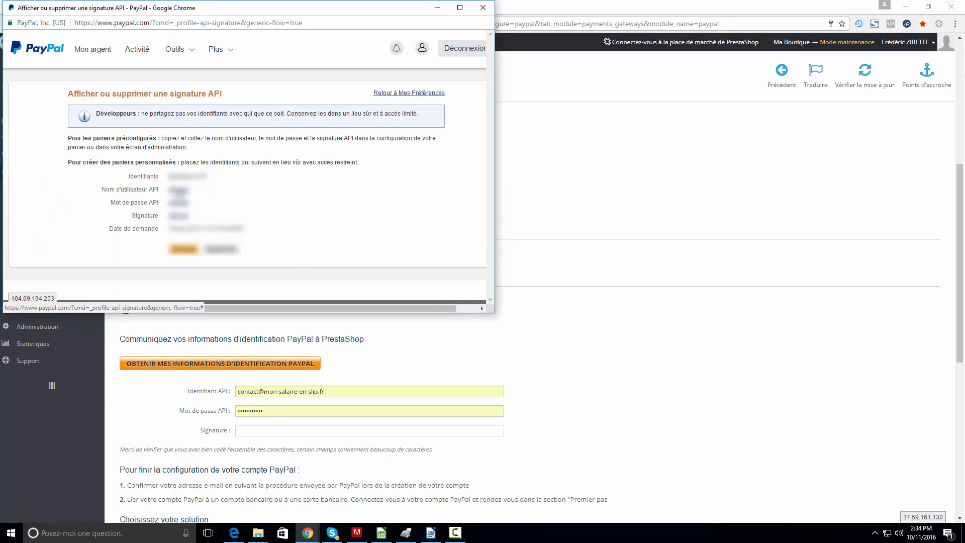
click(179, 190)
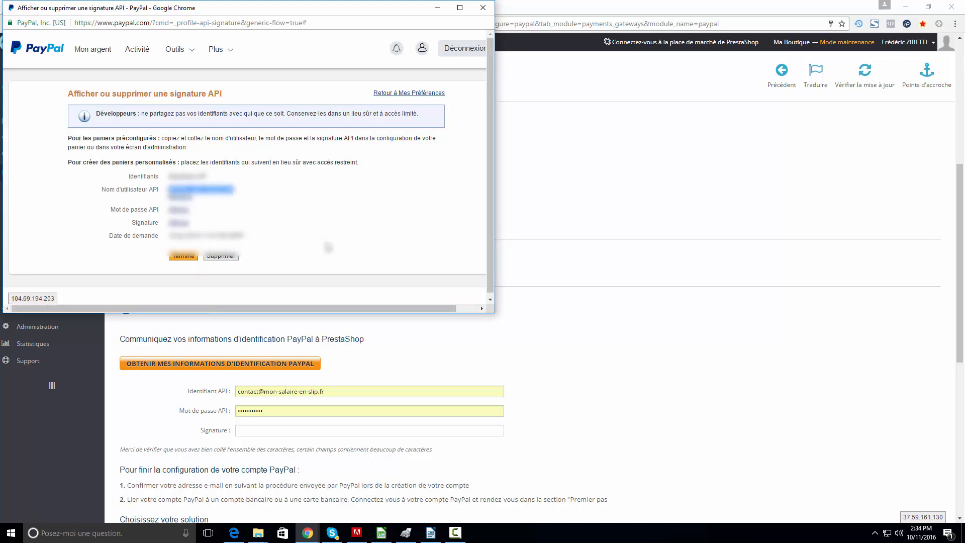
triple_click(318, 391)
key(ctrl+v)
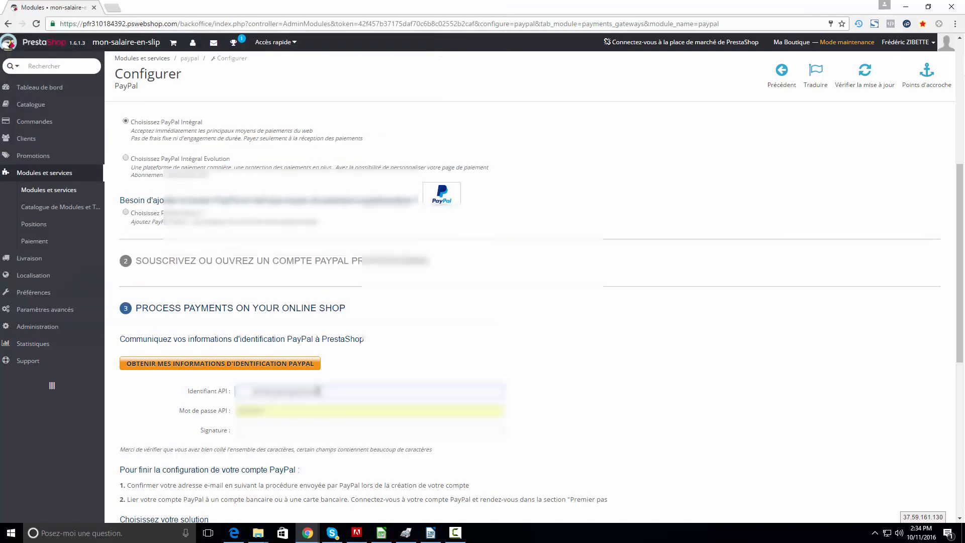
click(253, 390)
key(BackSpace)
key(BackSpace)
Copy the API password and signature from PayPal into the Mot de passe API and Signature fields, and finish on the PayPal page
key(alt+Tab)
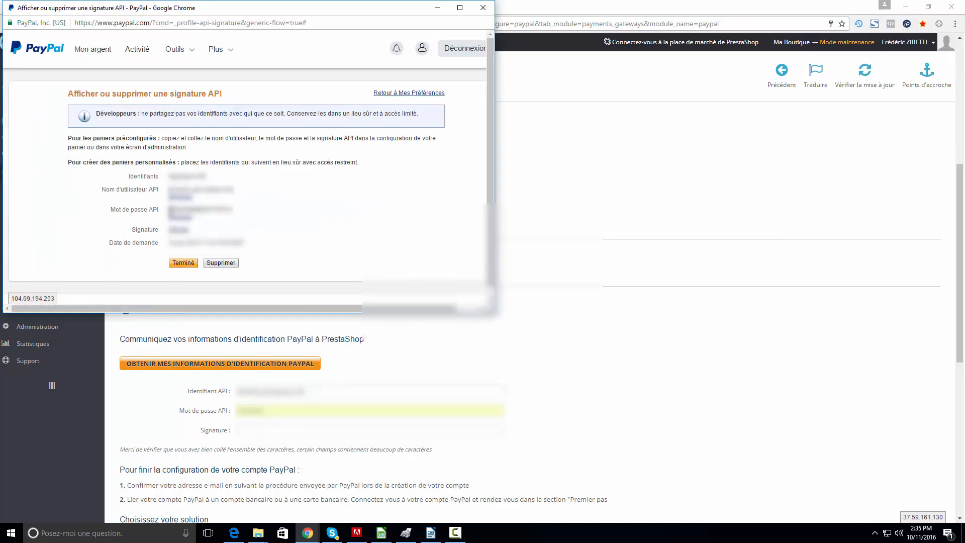
click(178, 210)
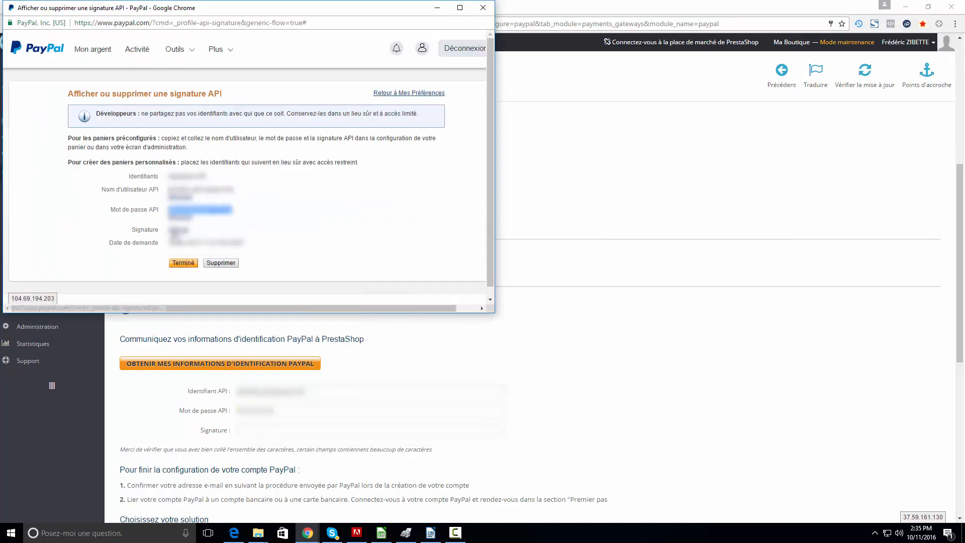
click(176, 231)
double_click(190, 231)
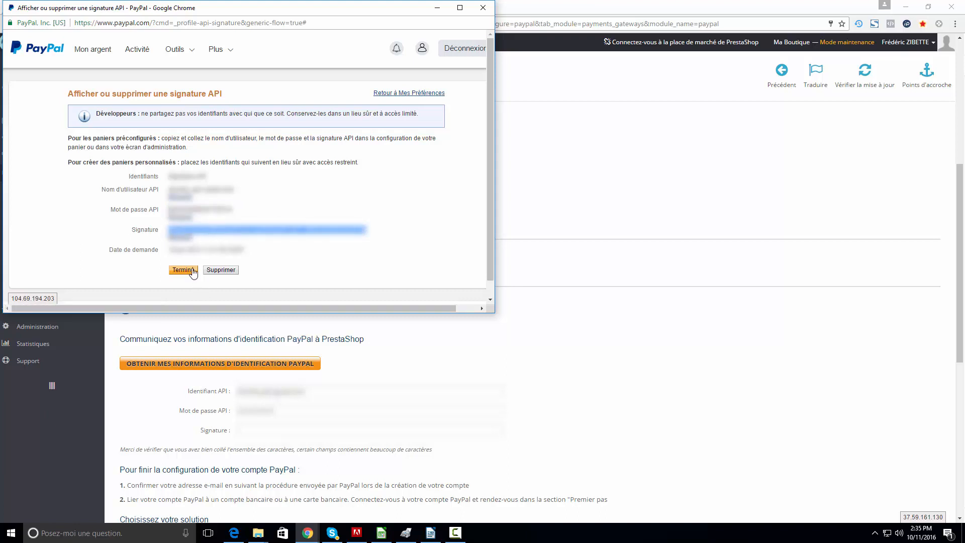
click(261, 432)
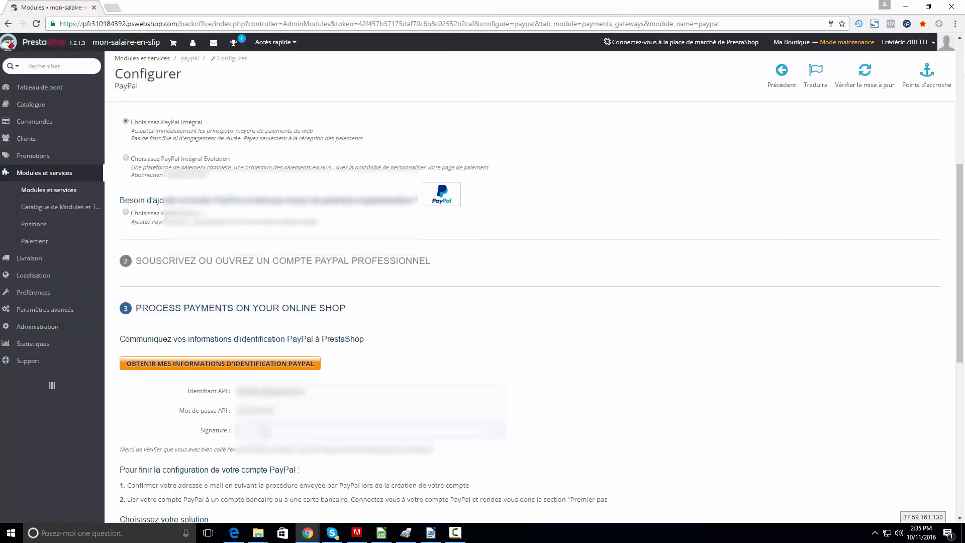
key(ctrl+v)
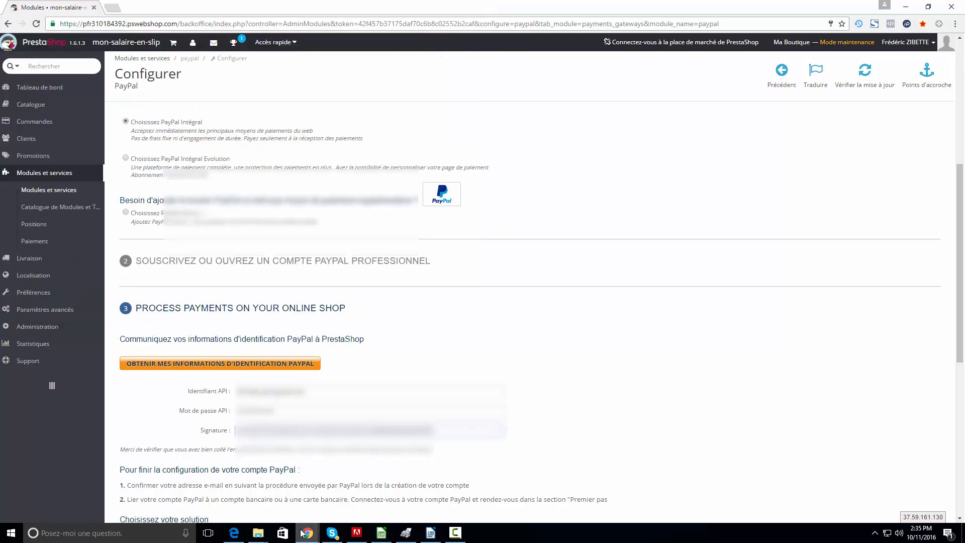
key(alt+Tab)
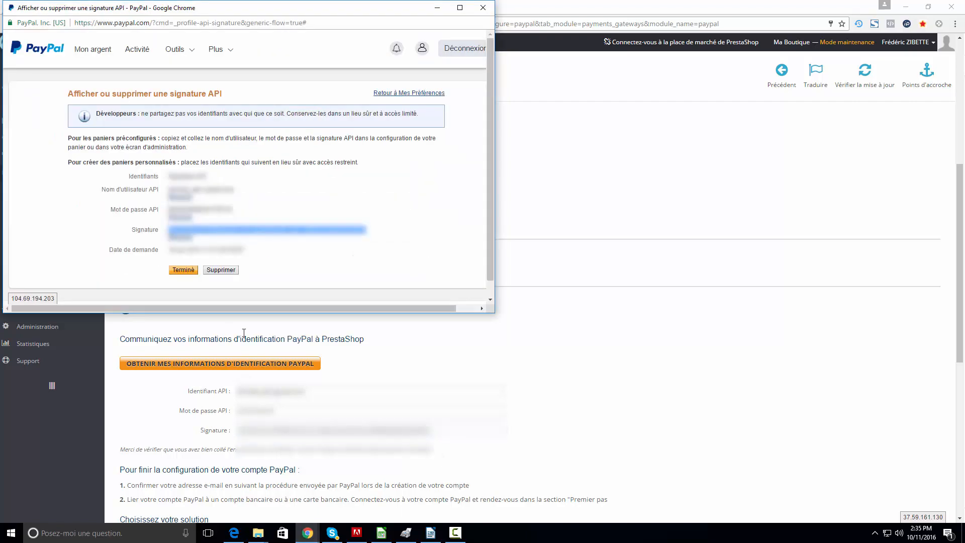
click(182, 271)
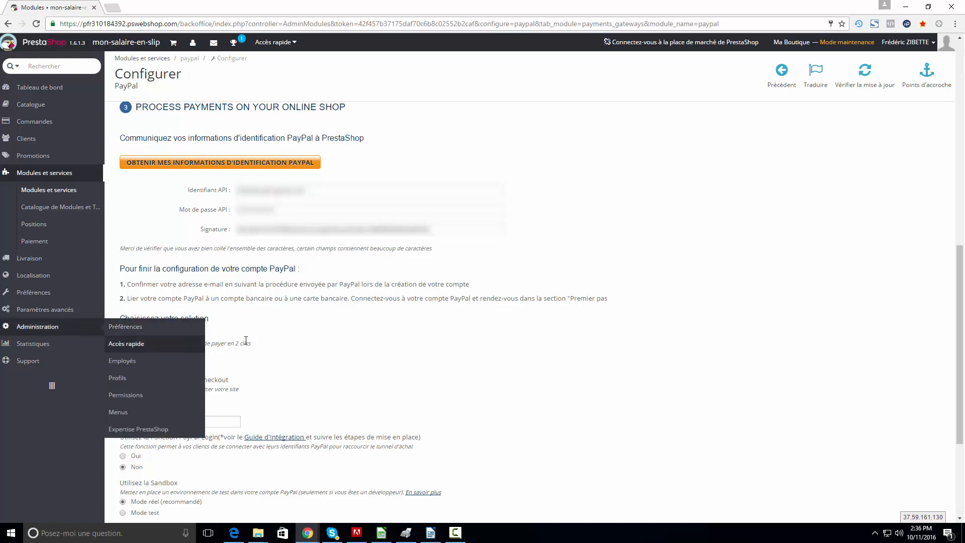
Examine the PayPal Express, In Context Checkout, PayPal Login and Sandbox options under Choisissez votre solution
drag(120, 333, 190, 334)
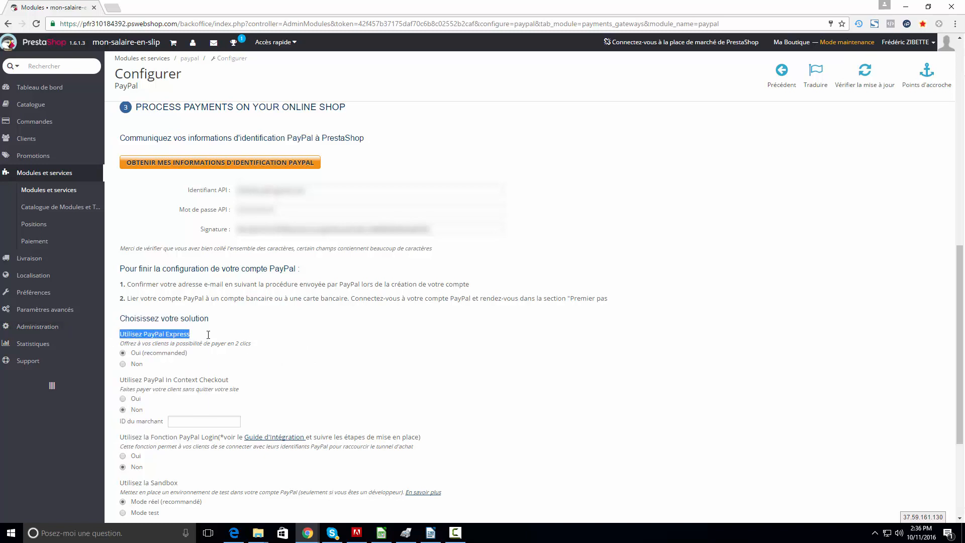
click(226, 338)
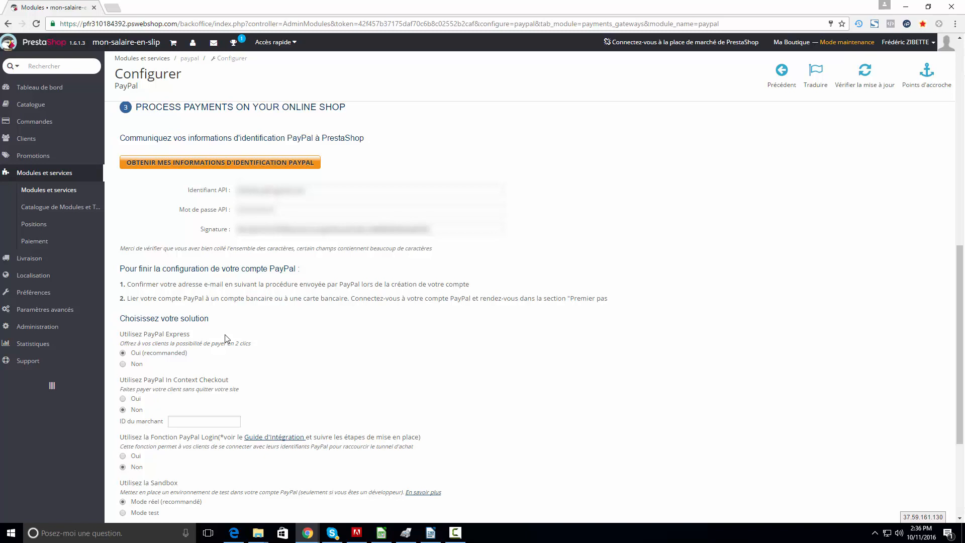
drag(196, 357, 224, 398)
click(287, 357)
click(318, 397)
scroll(210, 355, down, 2)
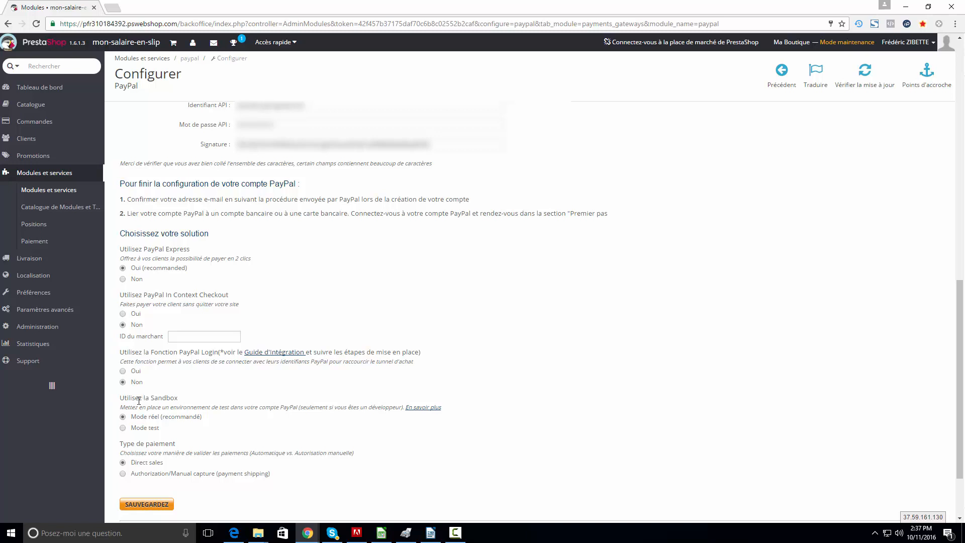
mouse_move(136, 398)
mouse_down()
mouse_move(165, 398)
mouse_move(120, 397)
mouse_up()
click(179, 397)
click(151, 400)
drag(128, 400, 168, 398)
click(190, 400)
Save the PayPal module's configuration, keeping PayPal Express on Oui, Mode réel and Direct sales, and dismiss the confirmation
scroll(217, 421, down, 1)
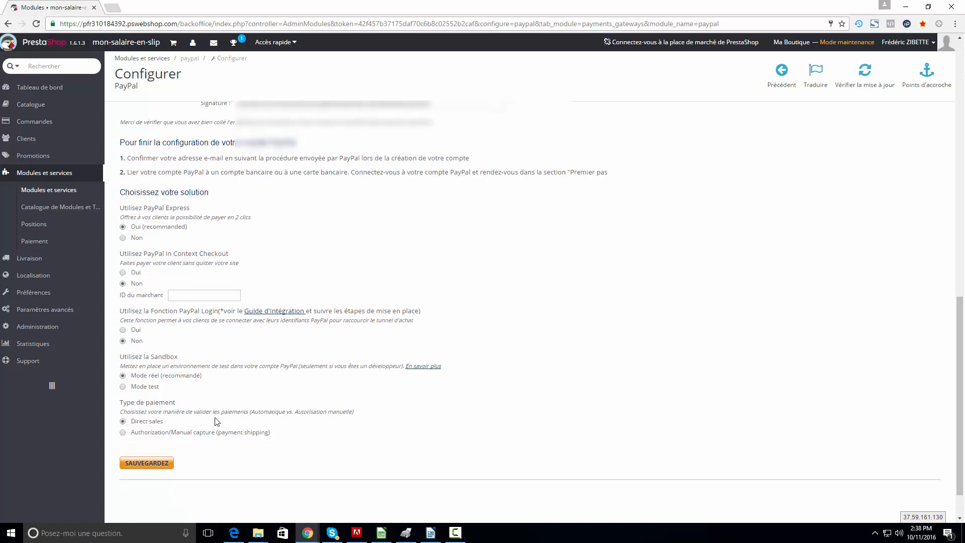
click(156, 457)
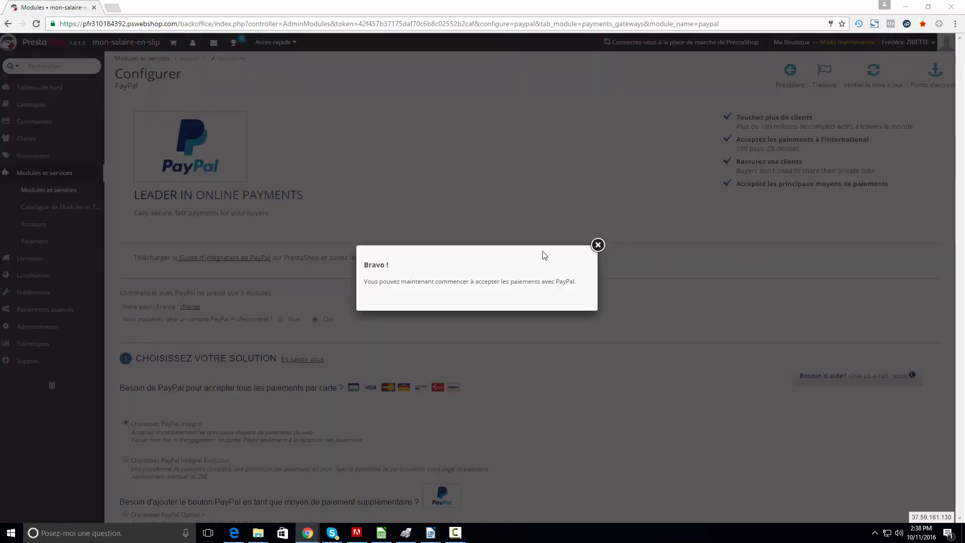
click(597, 245)
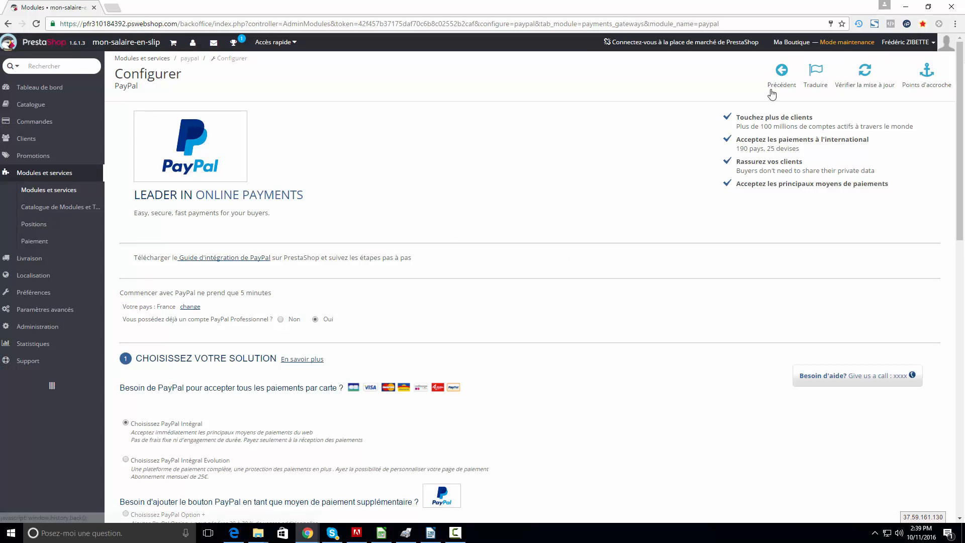
Open the shop's front office in a new browser tab and go to its new products
right_click(788, 44)
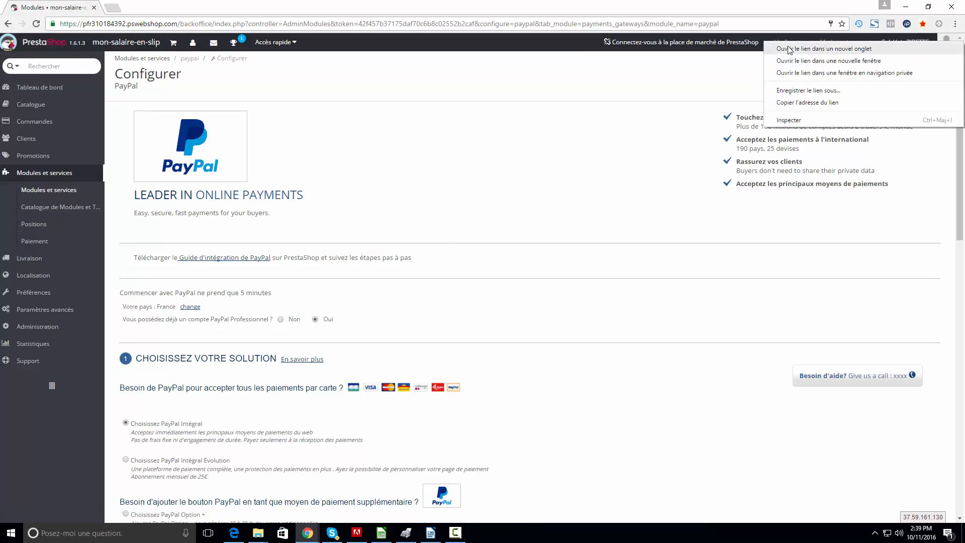
click(788, 48)
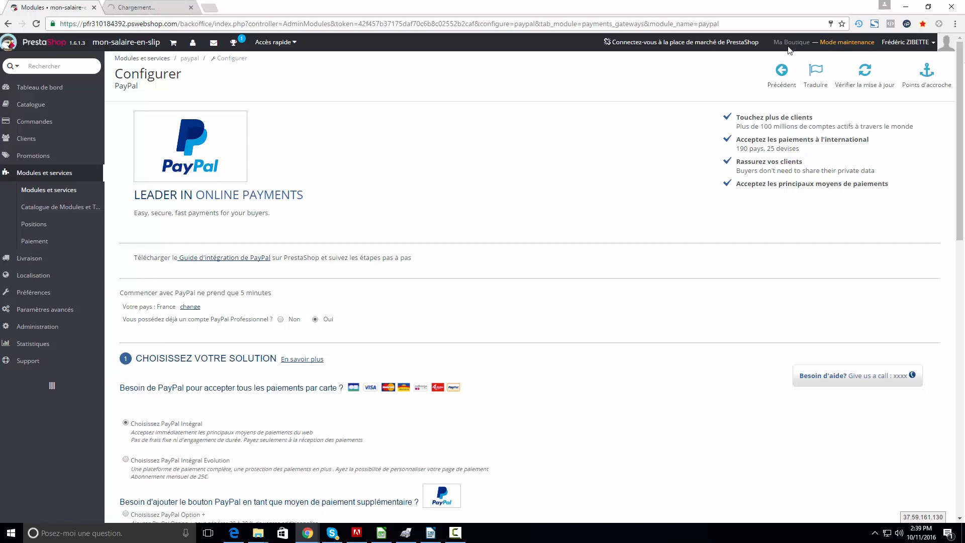
key(ctrl+Tab)
scroll(565, 318, down, 3)
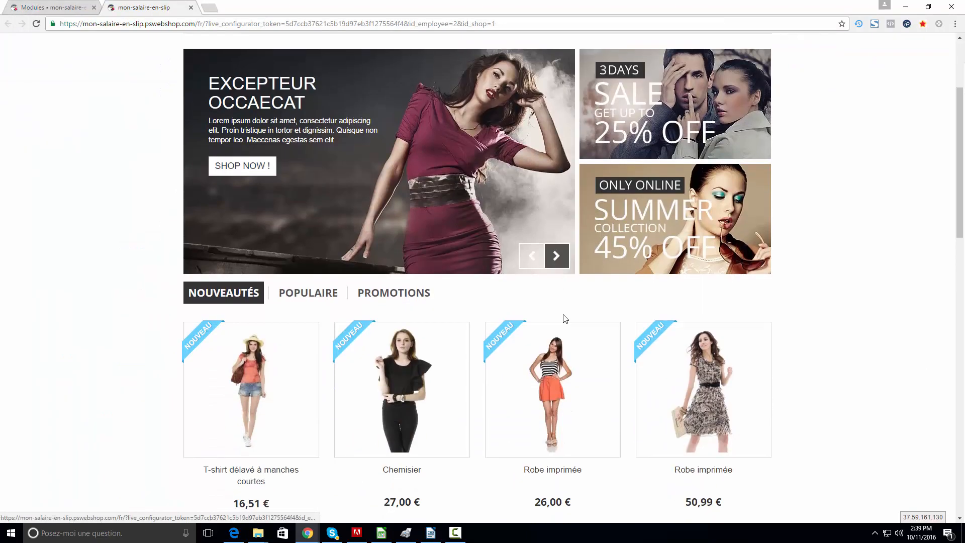
Add one Robe imprimée in size S, orange, to the cart and proceed past the order summary to the Connexion stage
click(548, 500)
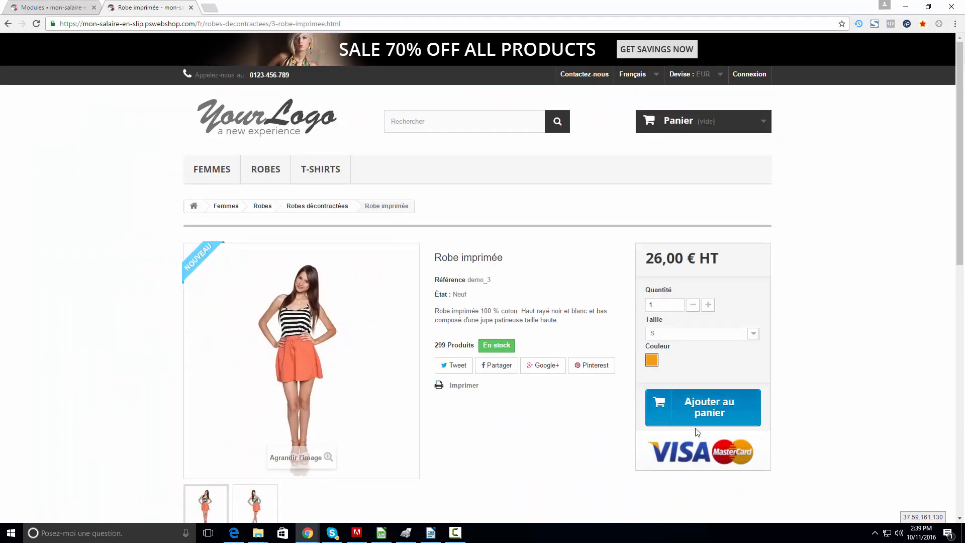
click(720, 413)
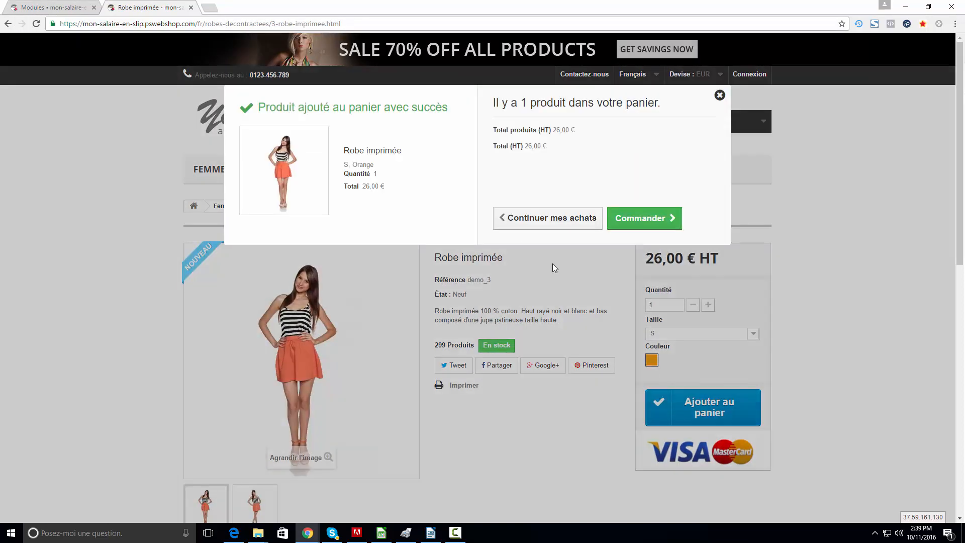
click(634, 219)
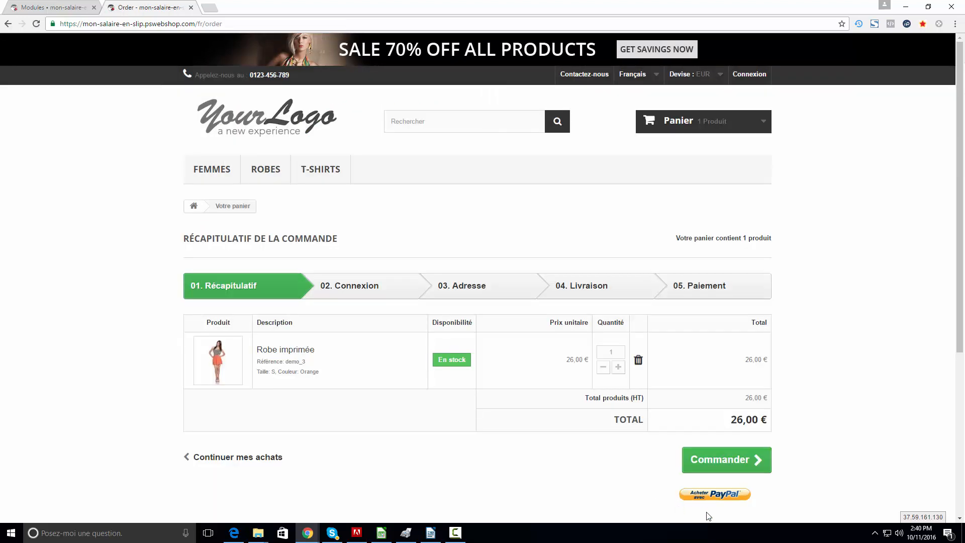
scroll(670, 489, down, 1)
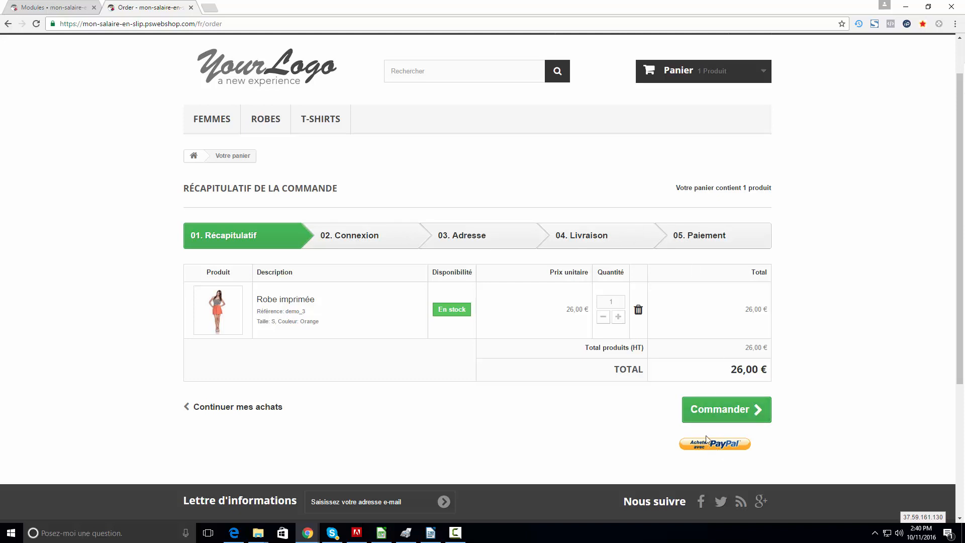
click(718, 408)
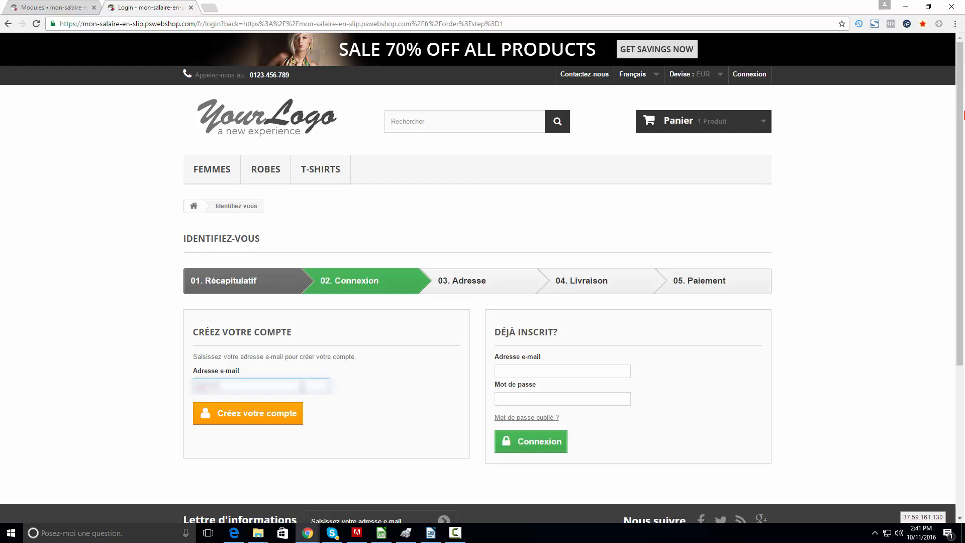
Create a customer account with the customer's e-mail, name and password, and confirm the delivery and billing addresses for the order
text(?????)
click(282, 416)
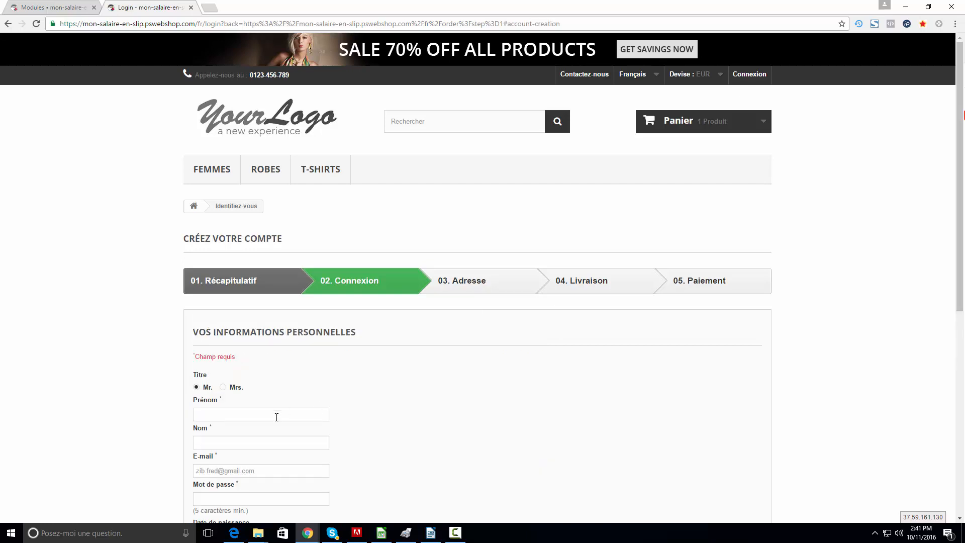
click(276, 417)
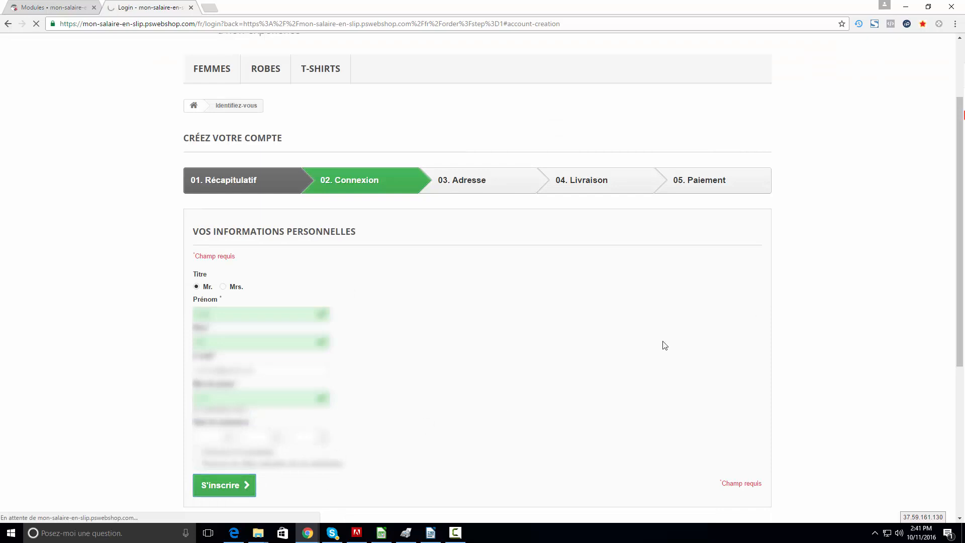
scroll(360, 339, down, 3)
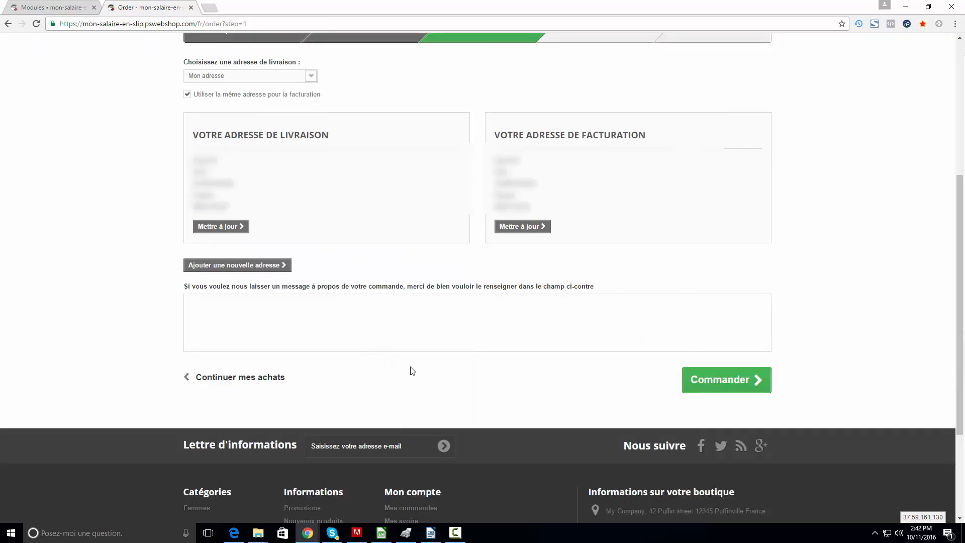
click(718, 389)
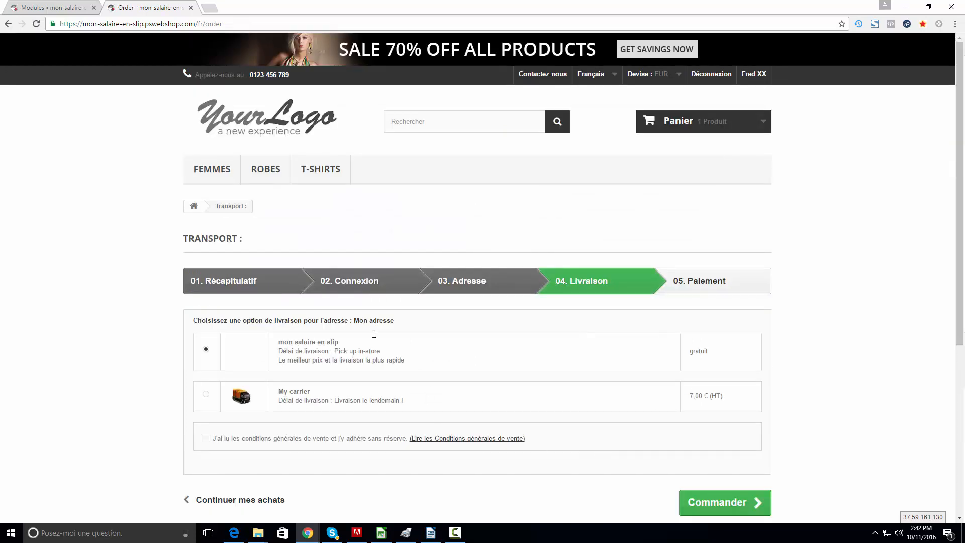
Keep the free in-store pickup, accept the conditions générales de vente and choose payment by card or PayPal account
scroll(691, 389, down, 2)
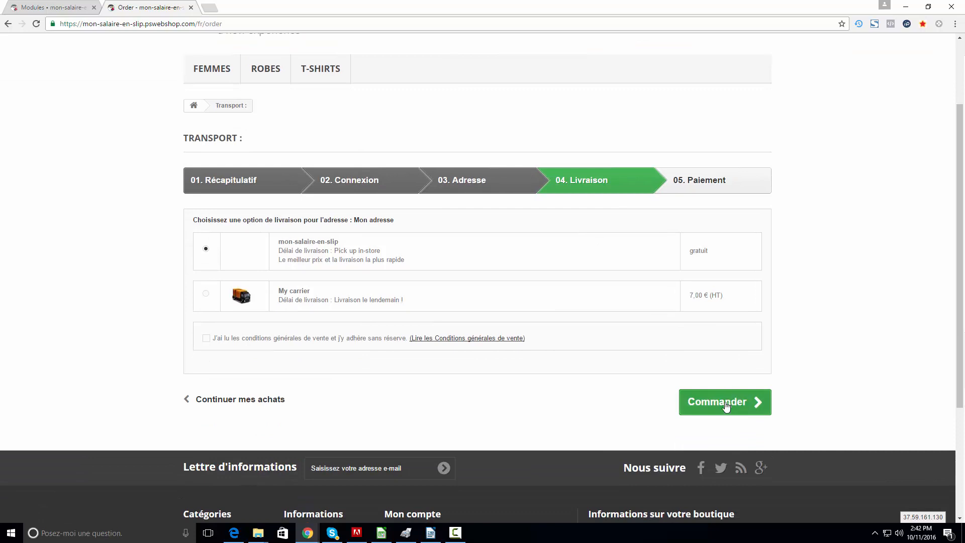
click(206, 338)
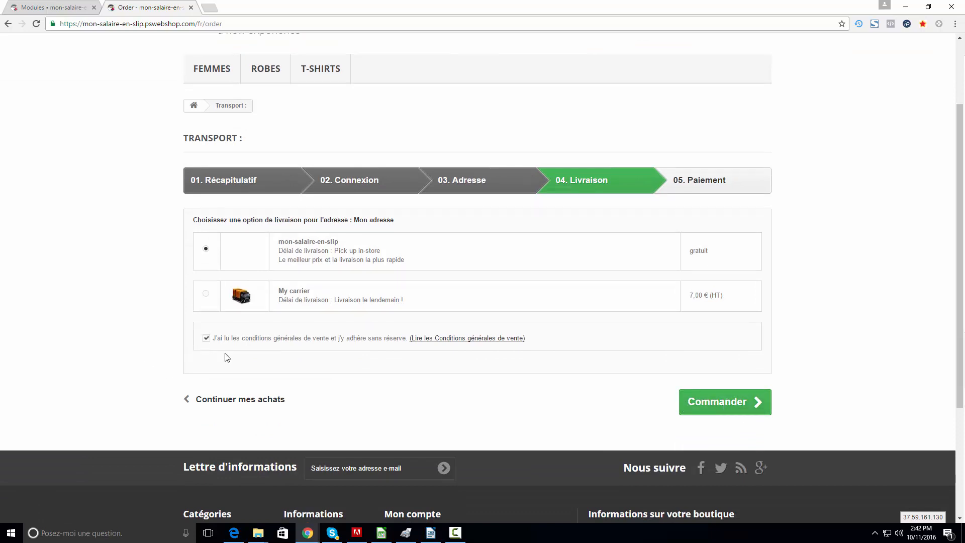
click(712, 408)
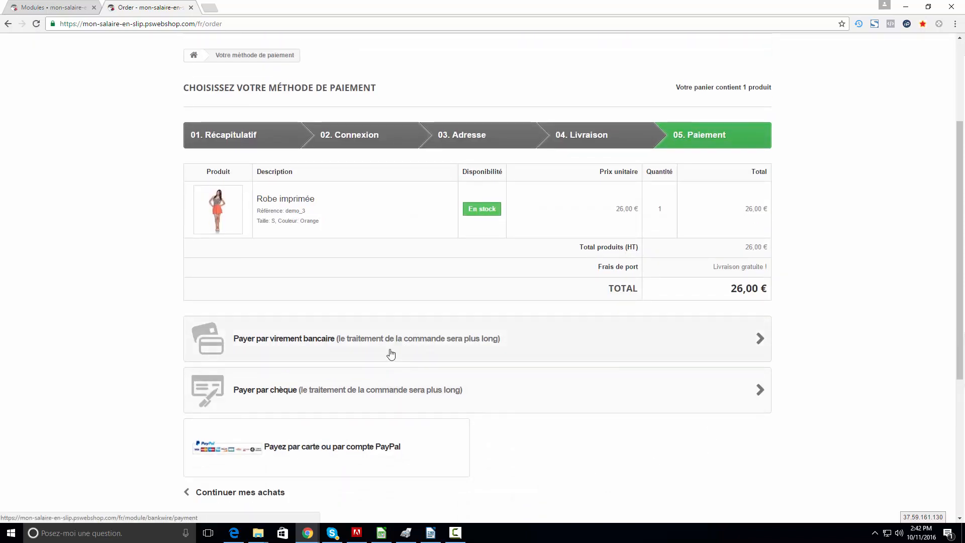
click(371, 449)
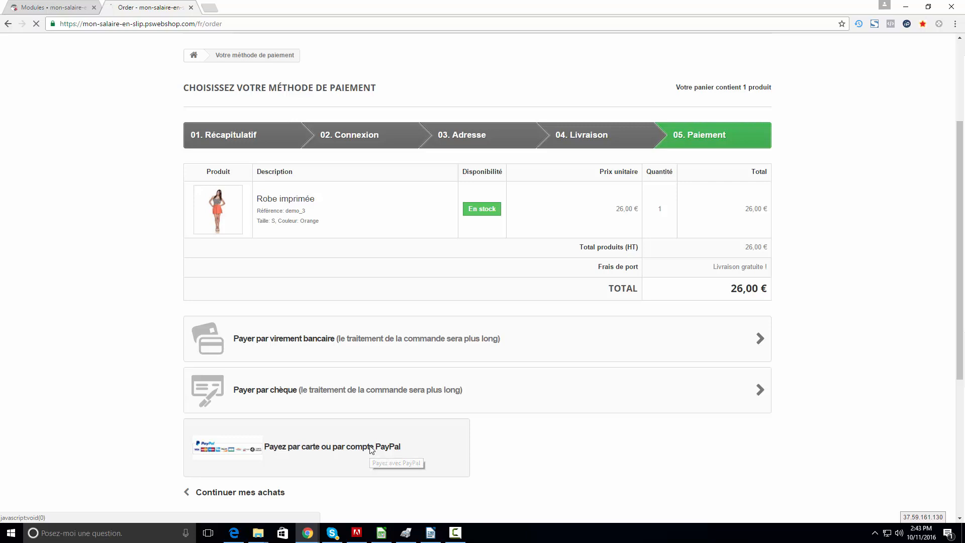